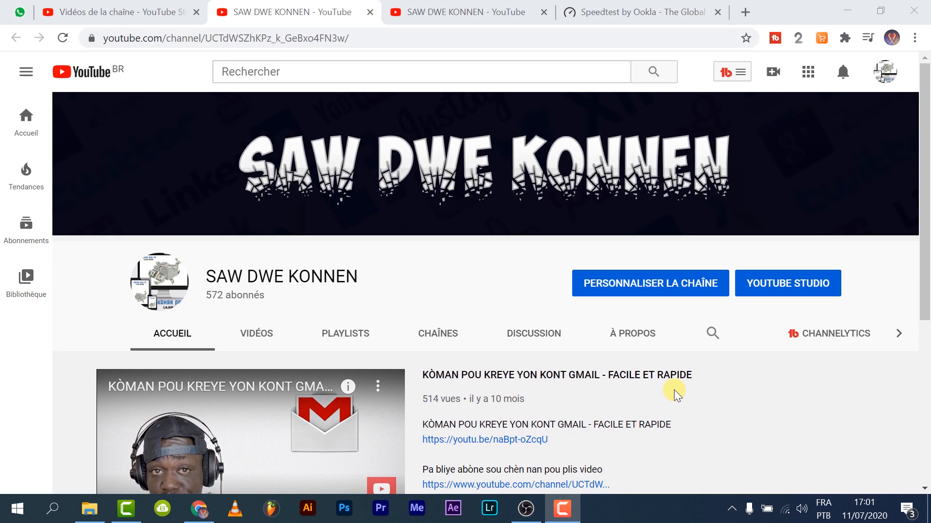
- Switch to OBS Studio and view the types of sources that can be added to the intro scene
mouse_move(529, 514)
click(545, 457)
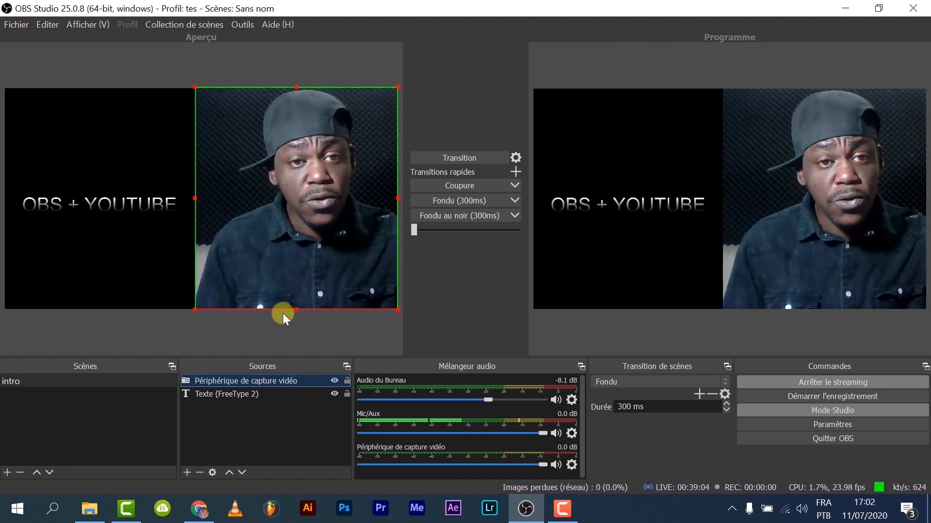
click(242, 380)
click(187, 472)
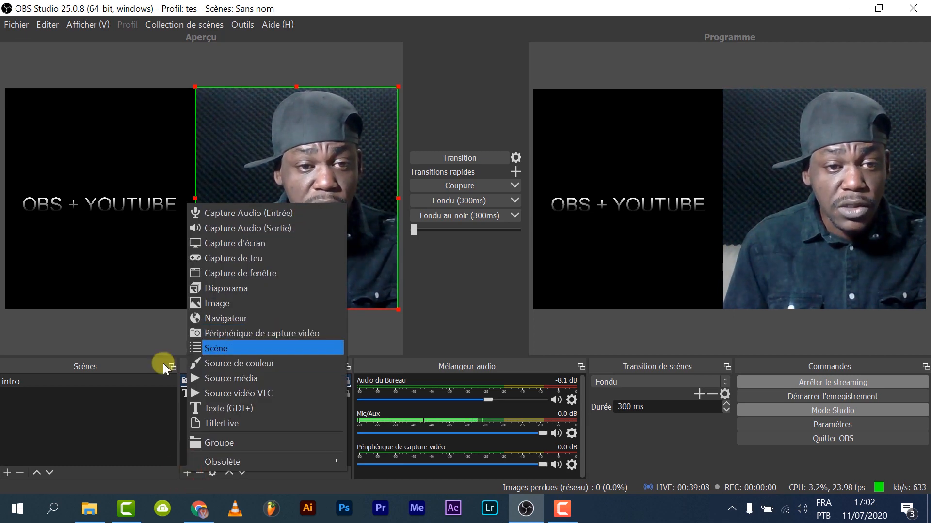
click(104, 415)
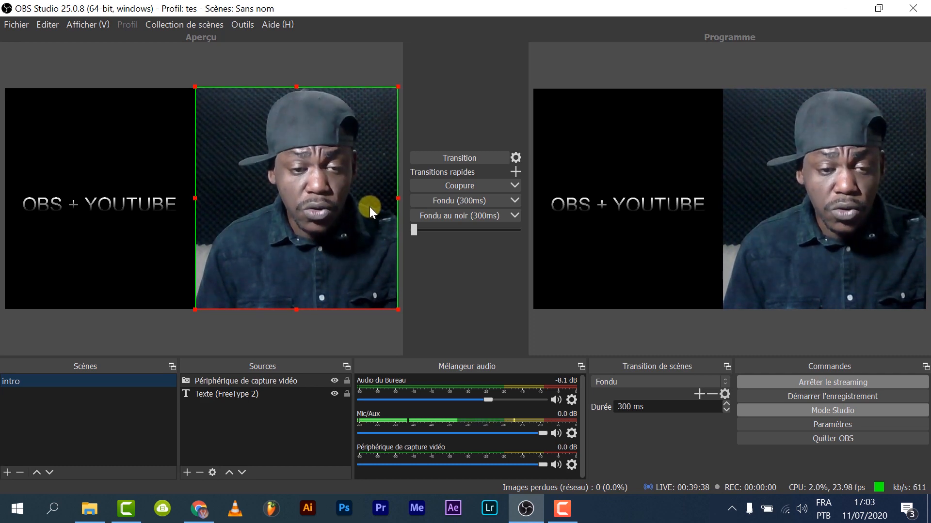
- Switch to the YouTube channel page in Chrome and look through its uploaded videos
click(204, 514)
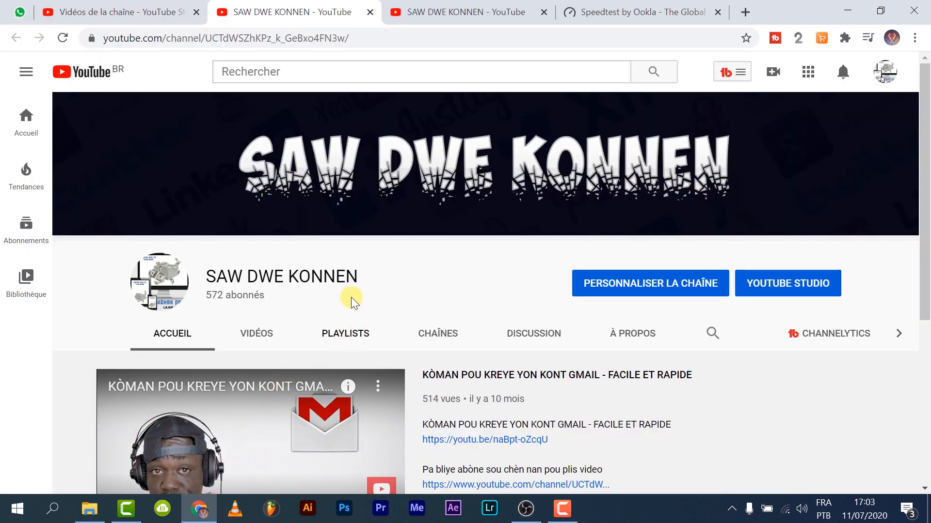
scroll(377, 334, down, 4)
scroll(392, 316, up, 4)
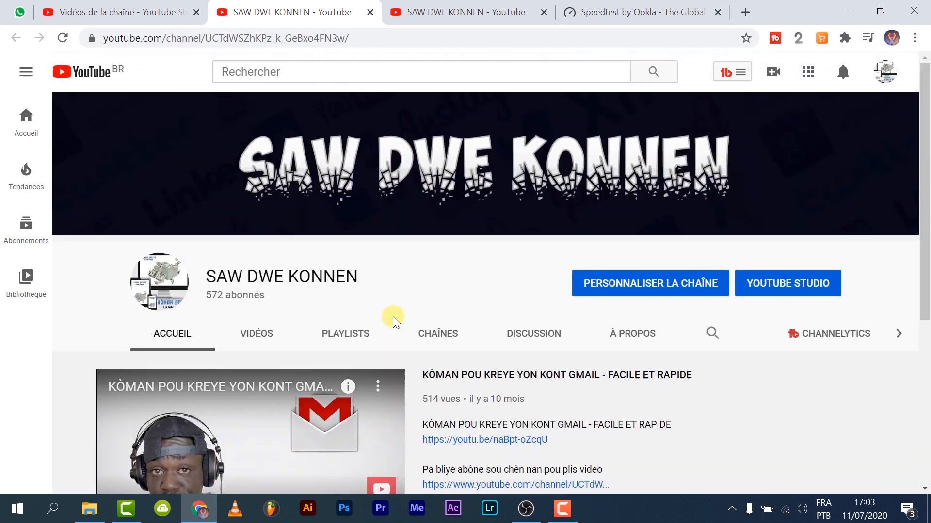
mouse_move(518, 160)
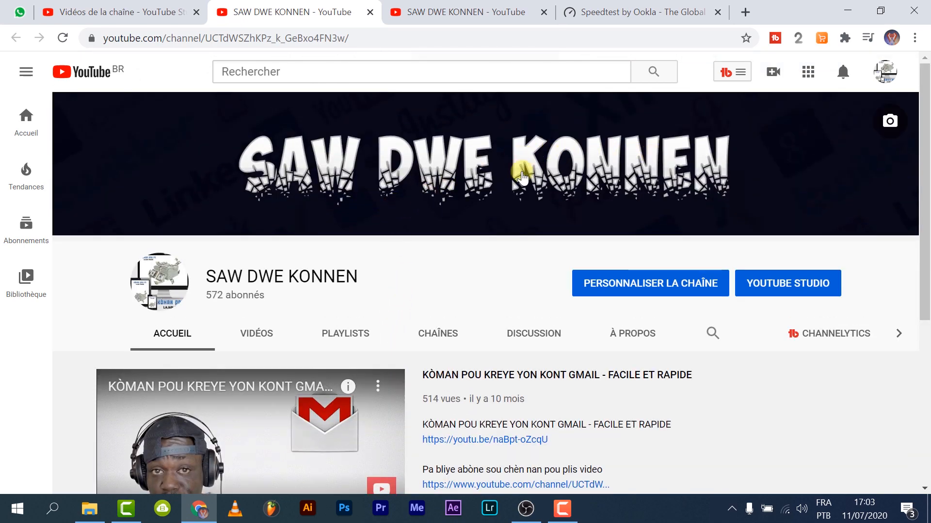
scroll(549, 339, down, 5)
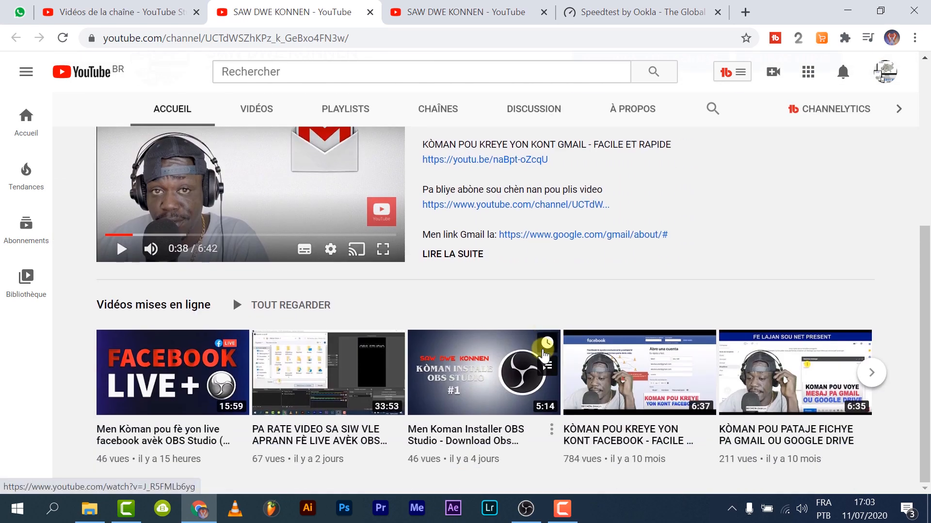
scroll(538, 349, up, 5)
mouse_move(182, 289)
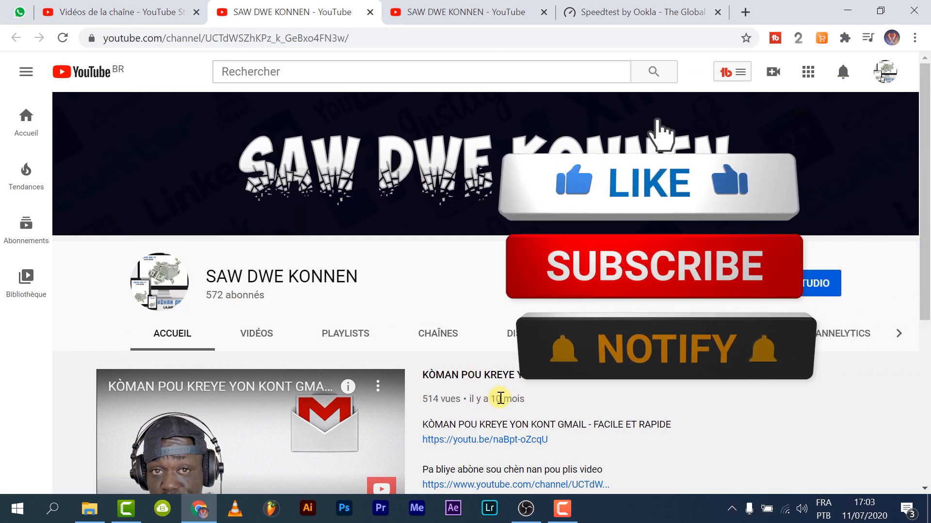
scroll(514, 395, down, 5)
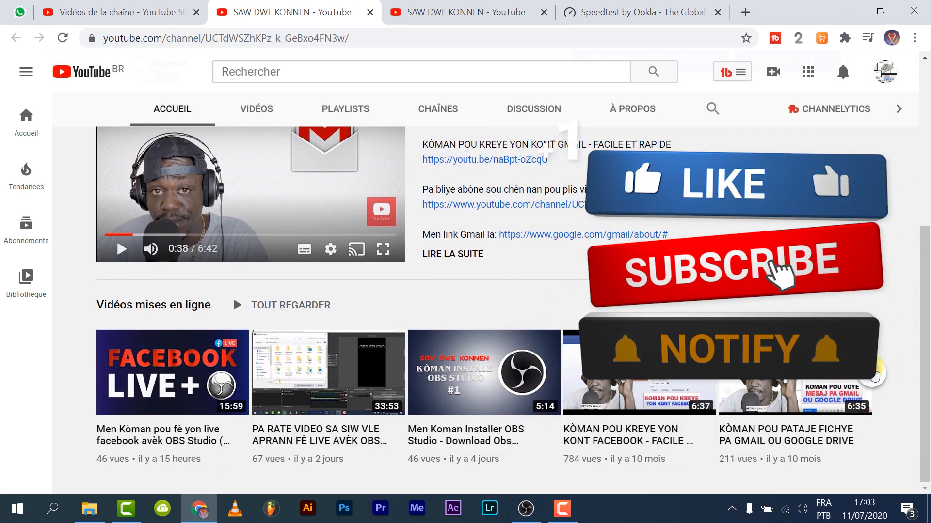
click(873, 374)
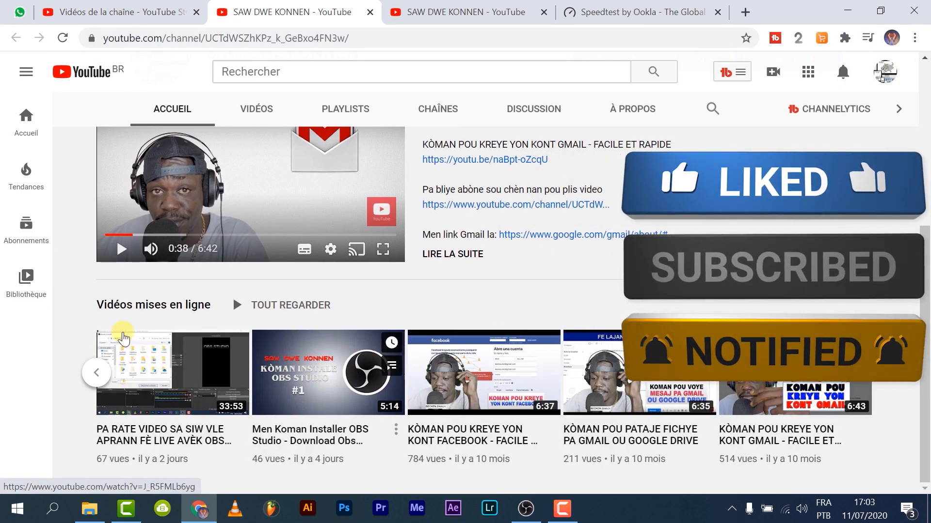
click(97, 375)
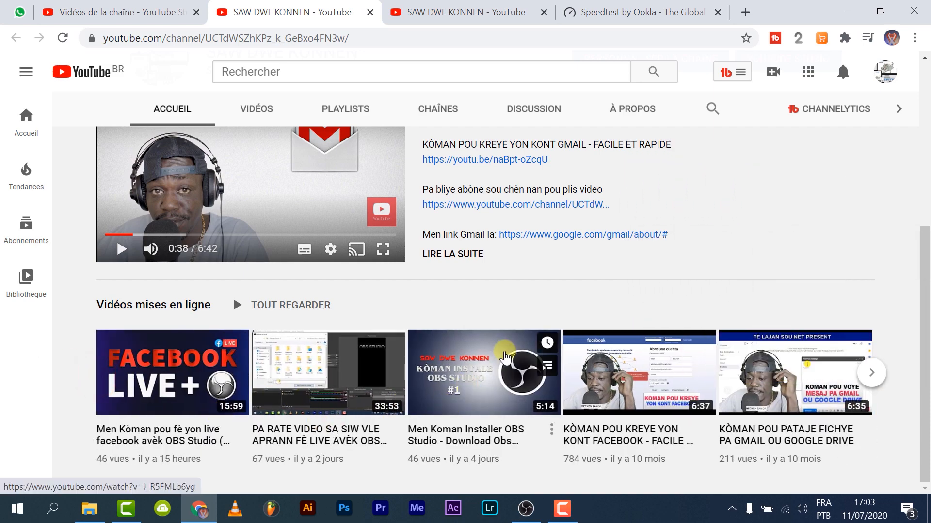
scroll(539, 328, up, 6)
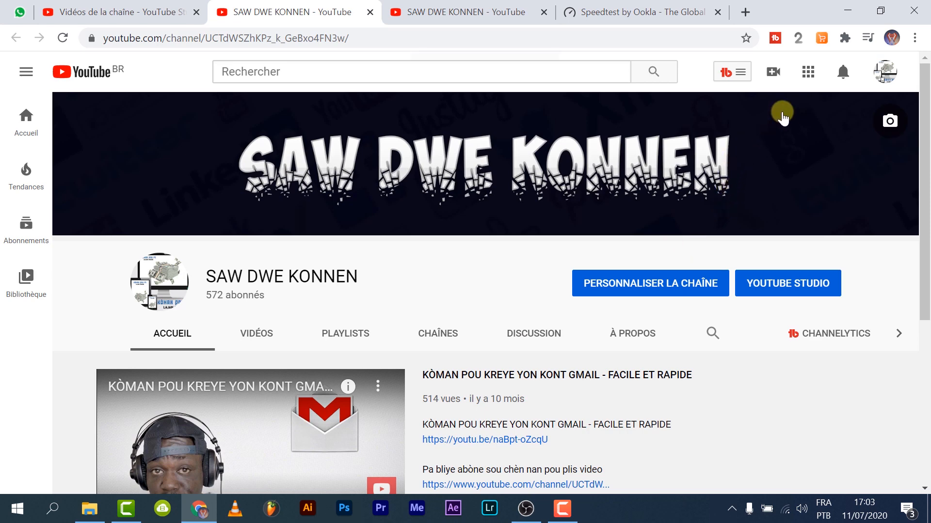
- Start a new live stream without reusing the previous settings, with the title TEST3 and Privée visibility
click(776, 73)
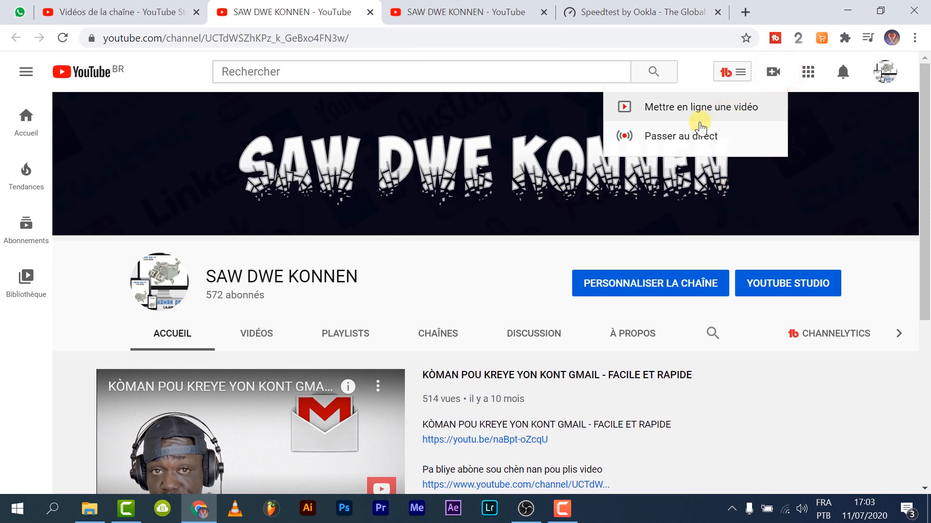
click(673, 136)
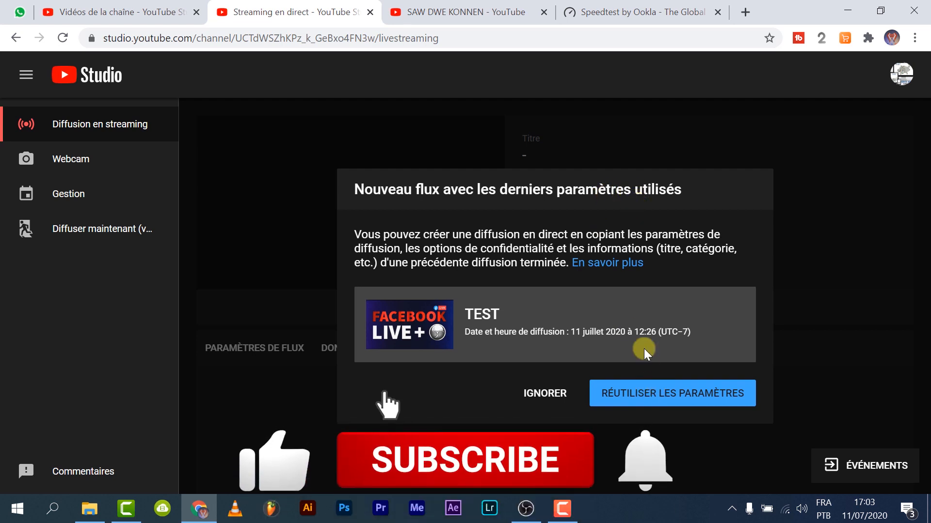
click(552, 392)
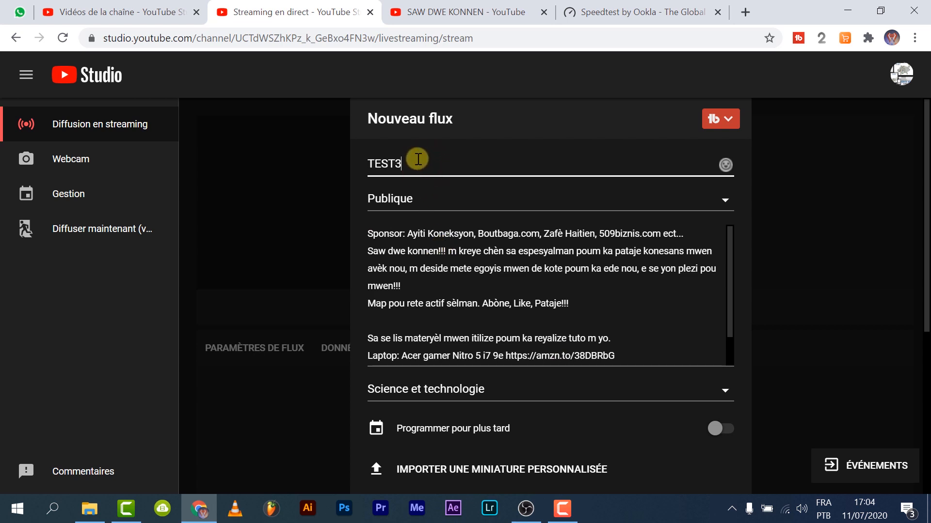
click(425, 201)
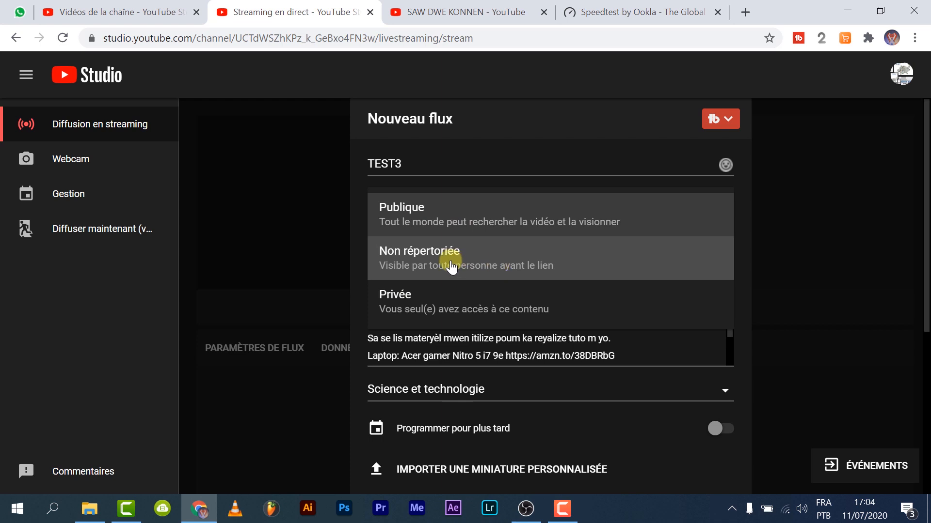
click(421, 306)
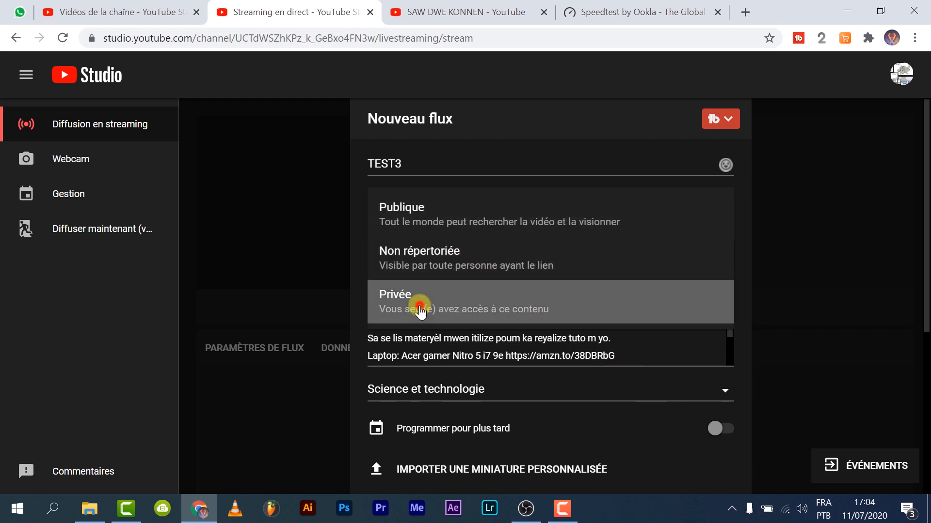
- Read through the new stream's description and look over the available category options
scroll(471, 349, down, 1)
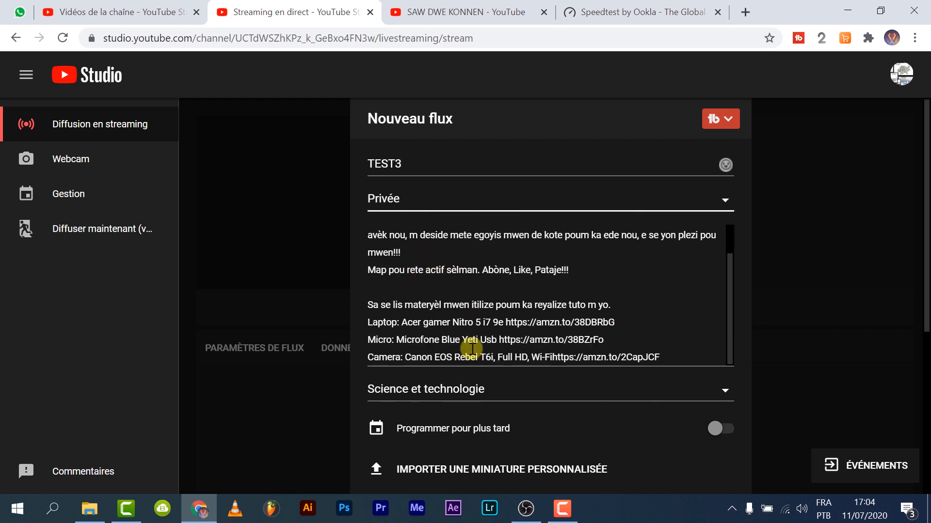
scroll(487, 315, up, 1)
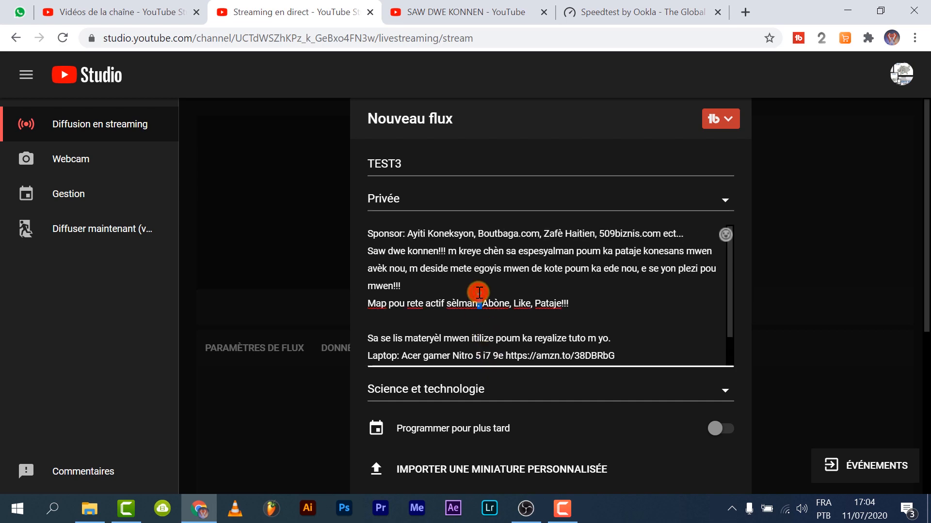
triple_click(474, 297)
click(484, 286)
scroll(485, 286, down, 5)
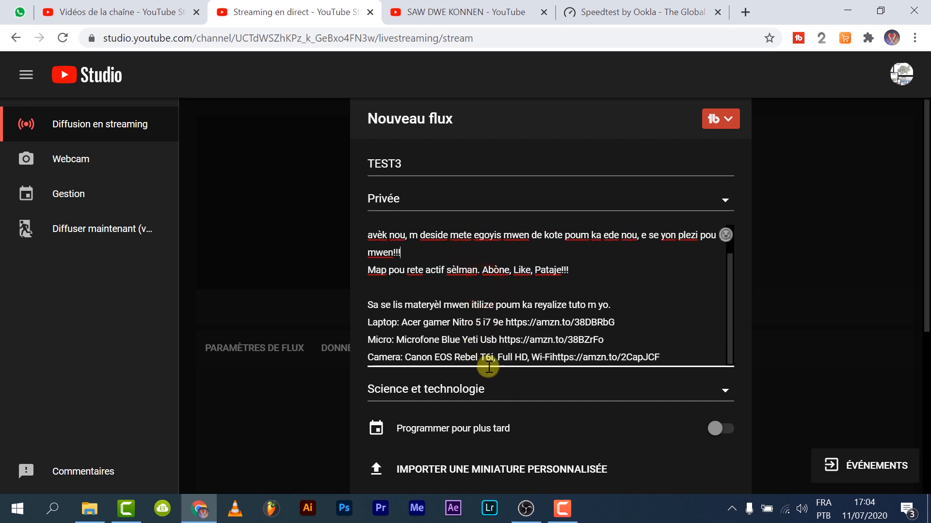
click(482, 179)
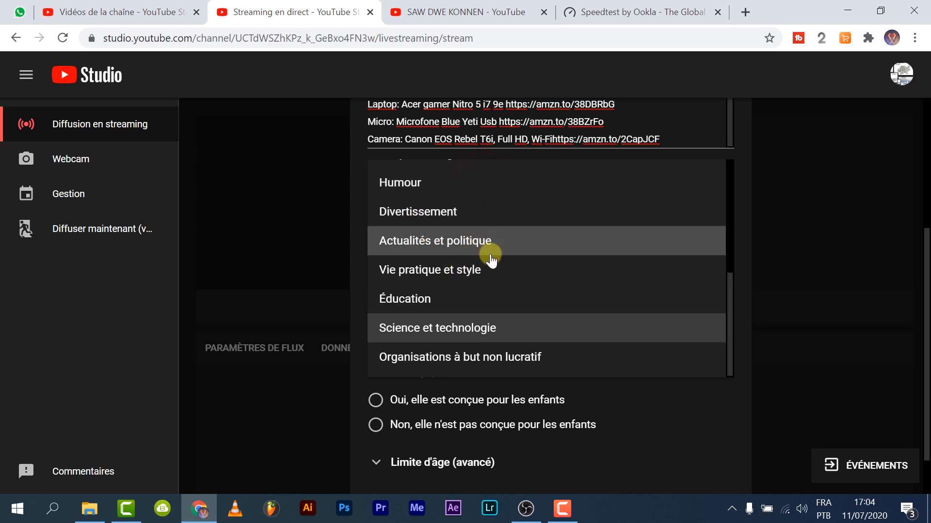
click(692, 423)
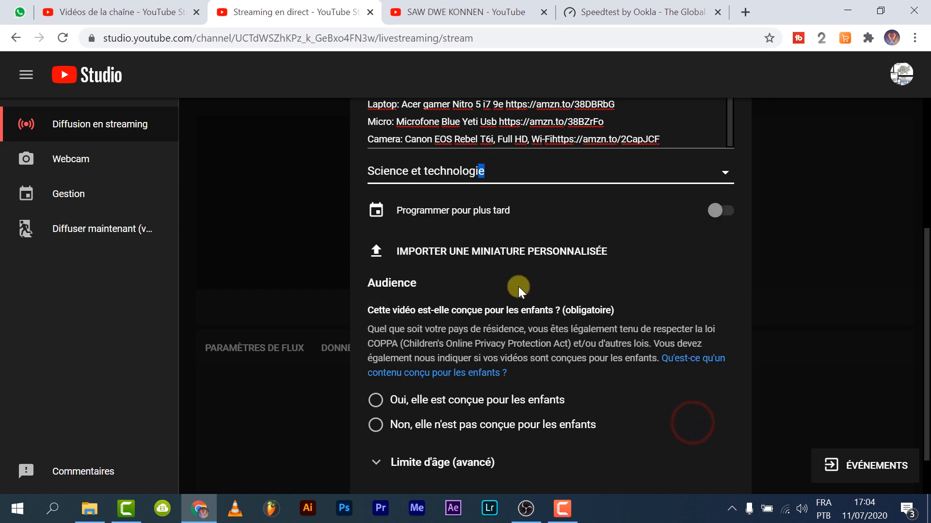
- Upload the "facebook live" image from the Live facebook folder as the stream's custom thumbnail
click(448, 252)
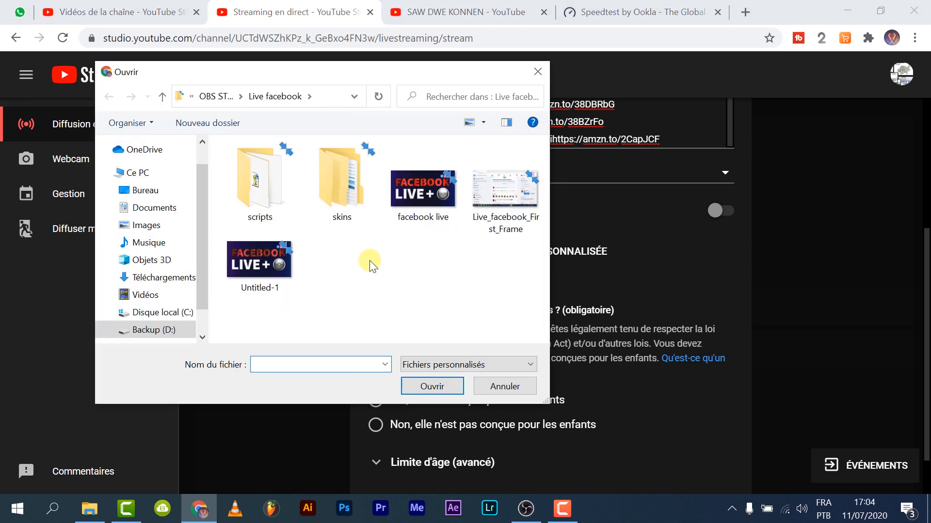
click(420, 195)
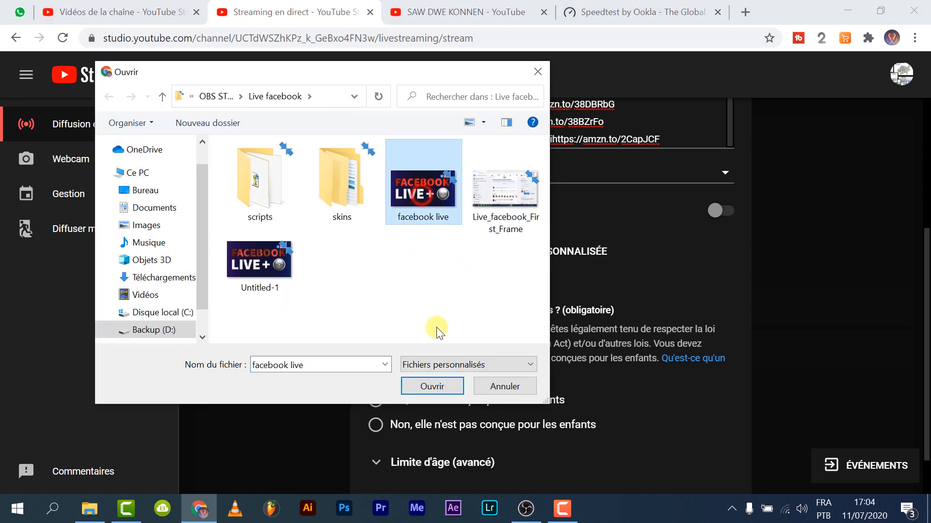
click(426, 385)
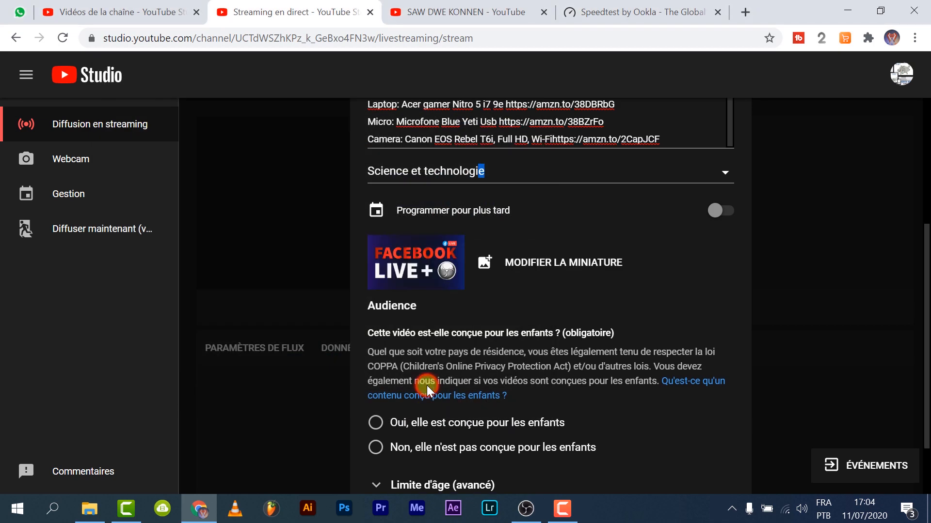
- Declare the stream as not made for children and create it
scroll(476, 411, down, 2)
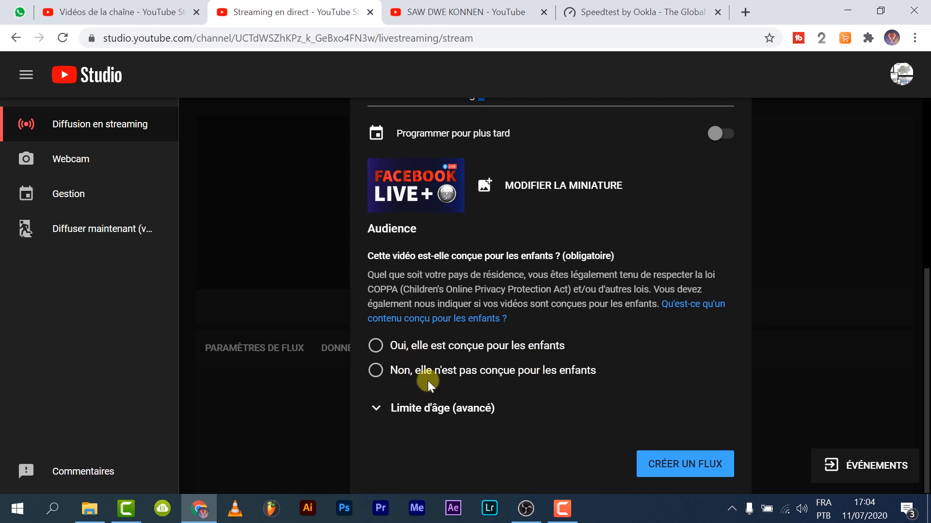
click(375, 371)
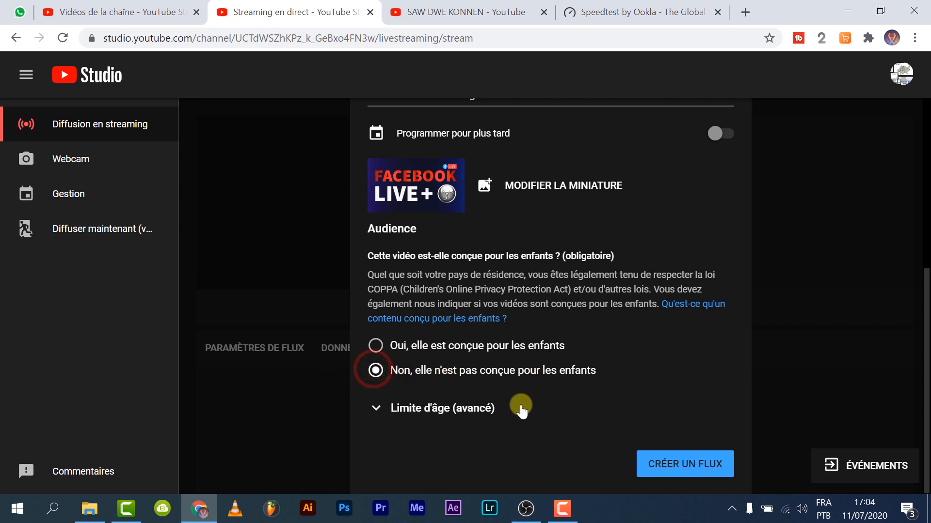
click(688, 466)
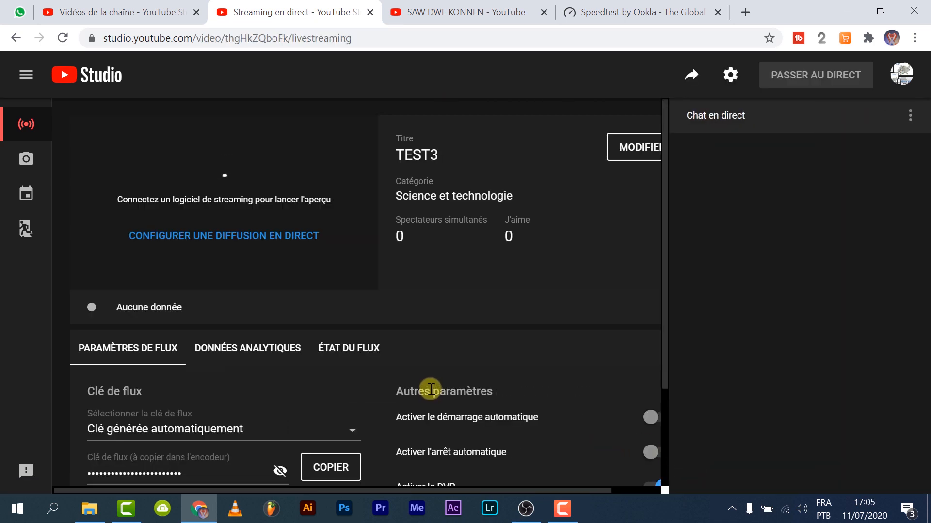
- Copy the automatically generated stream key of TEST3 and switch to OBS Studio
click(327, 468)
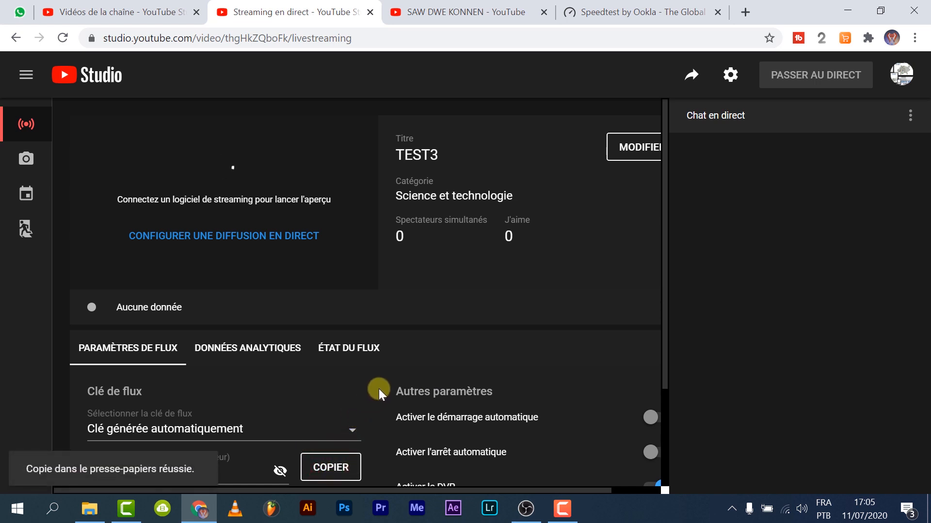
click(525, 507)
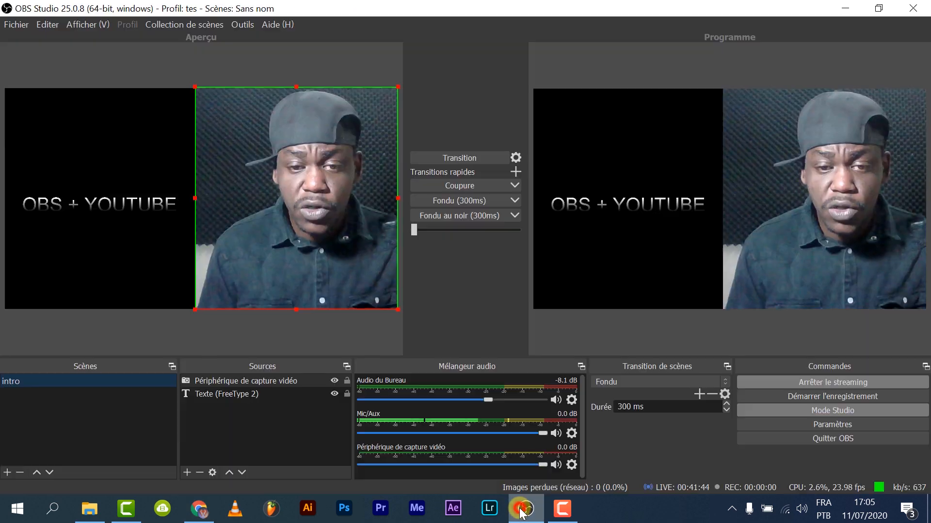
click(837, 423)
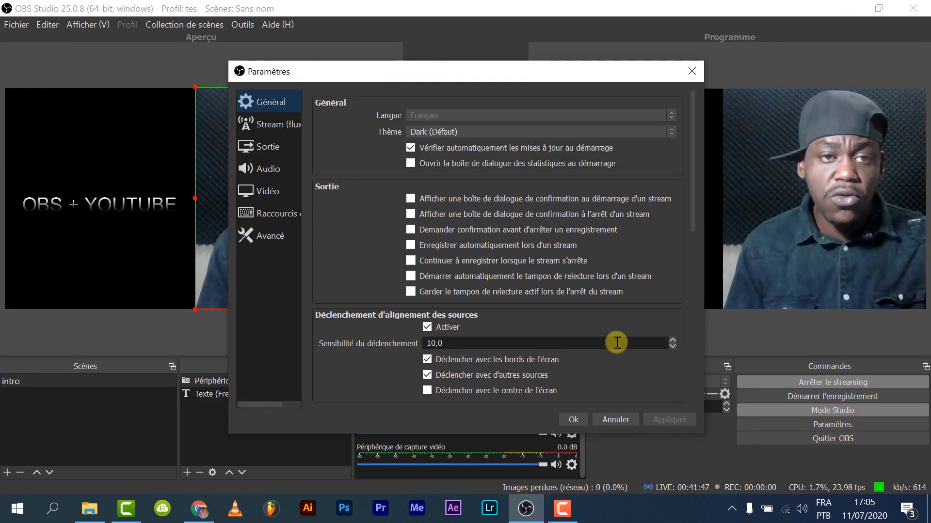
click(273, 125)
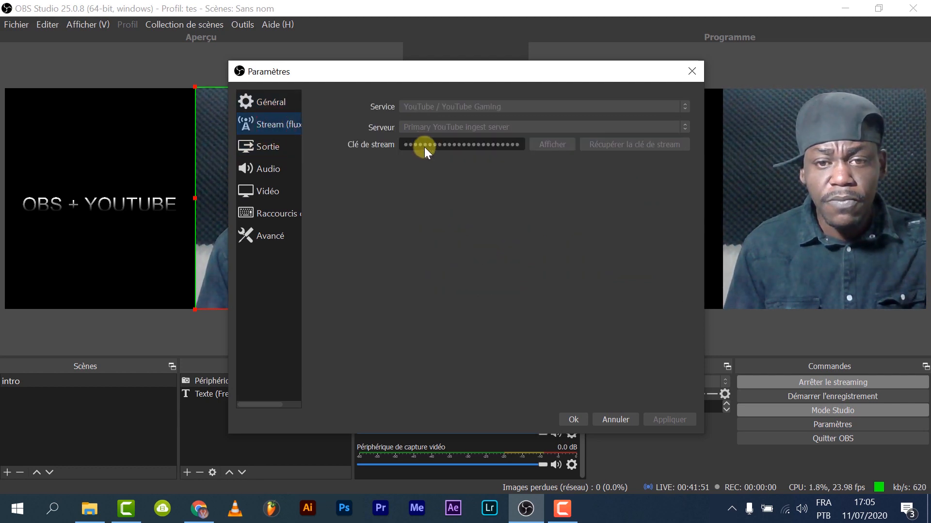
click(624, 420)
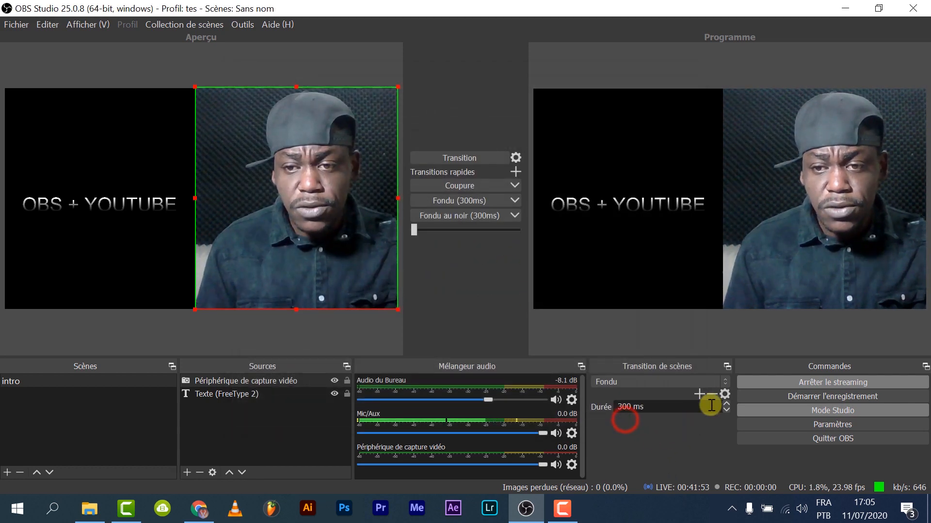
- Stop the running stream, replace the stream key in the stream settings with the copied one and apply it
click(825, 384)
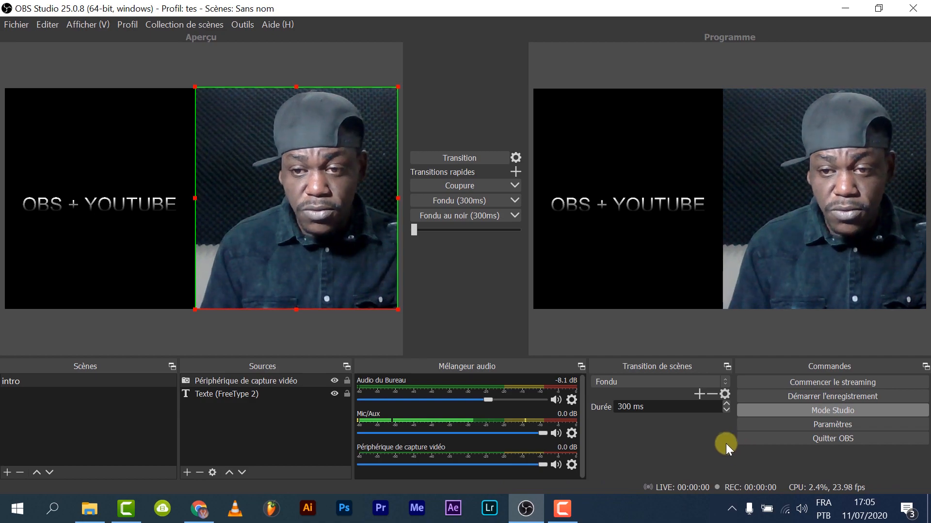
click(816, 423)
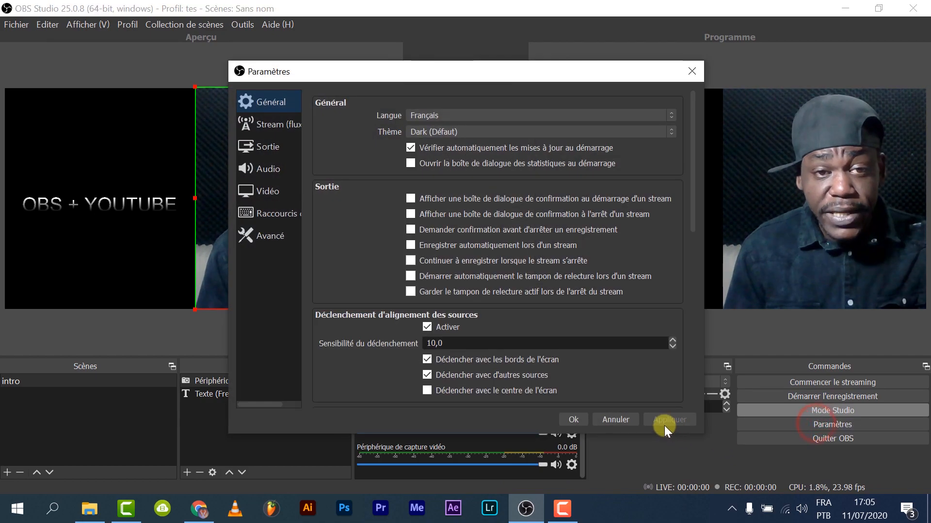
click(278, 129)
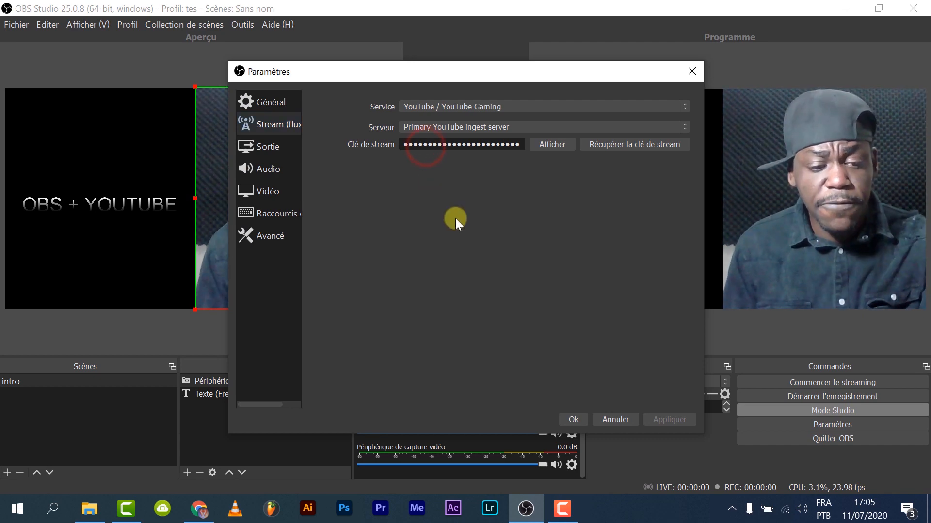
key(ctrl+a)
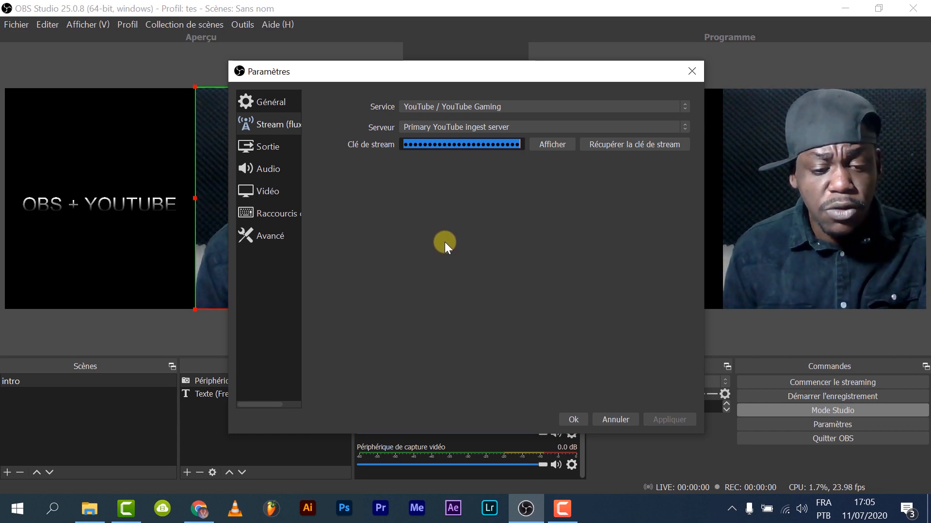
key(ctrl+v)
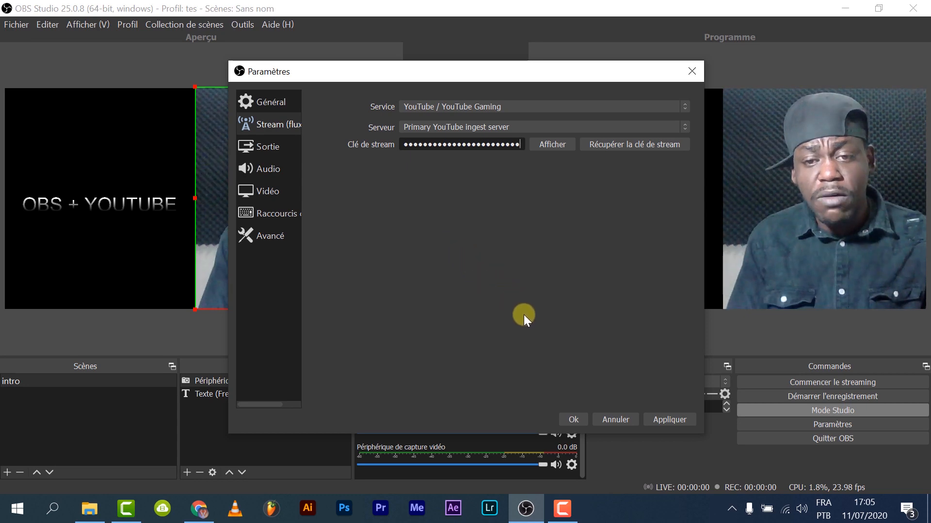
click(670, 420)
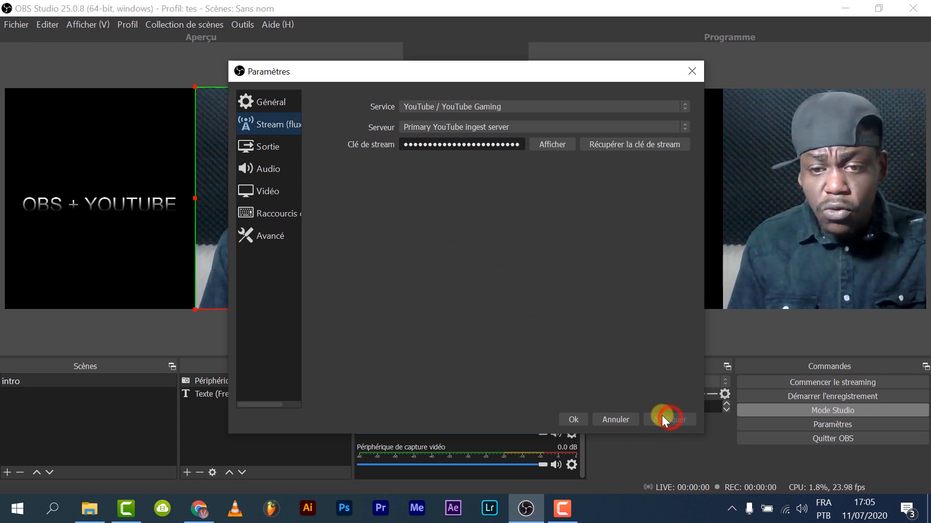
click(580, 419)
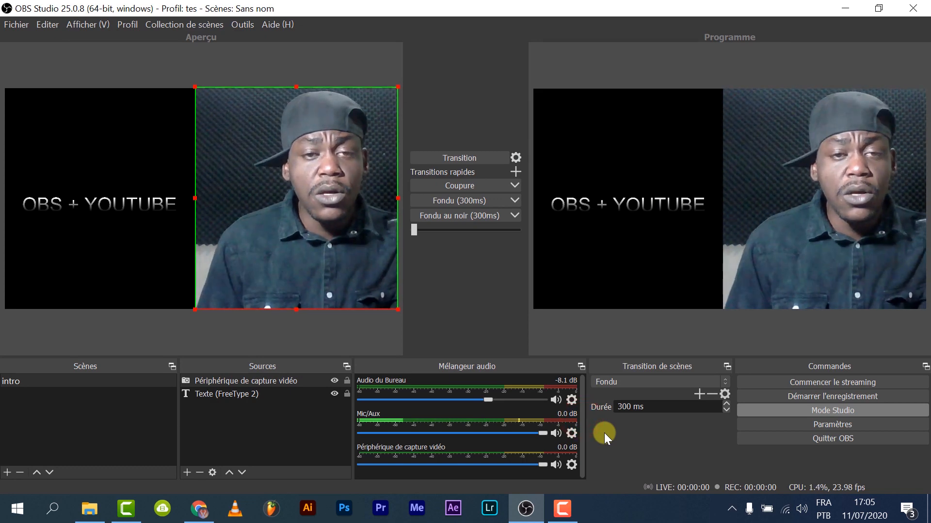
- Compare the output settings in Simple and Advanced (Avancé) modes, and keep the Advanced output mode
click(827, 424)
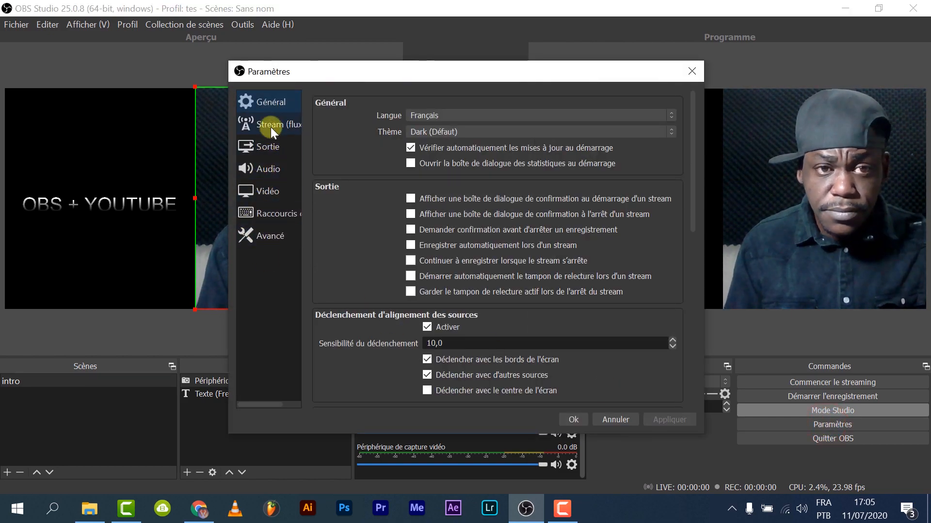
click(276, 144)
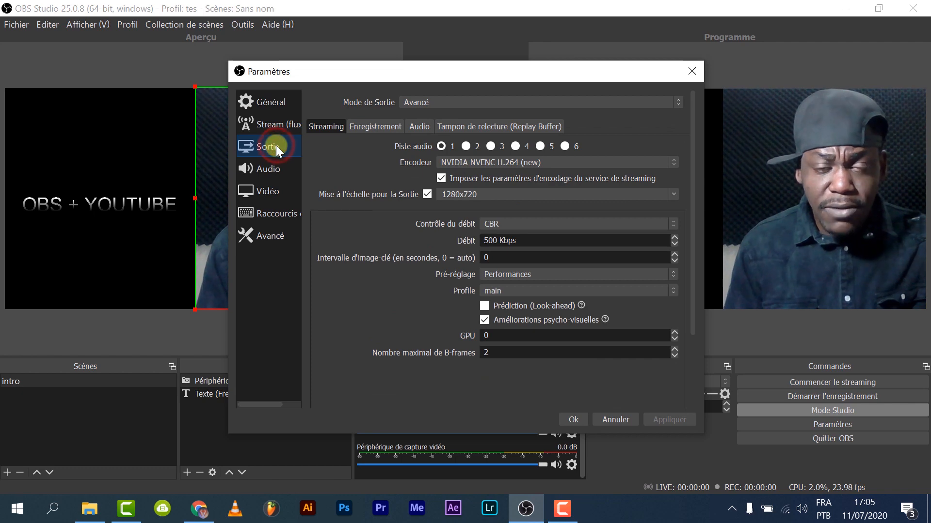
click(409, 102)
click(423, 111)
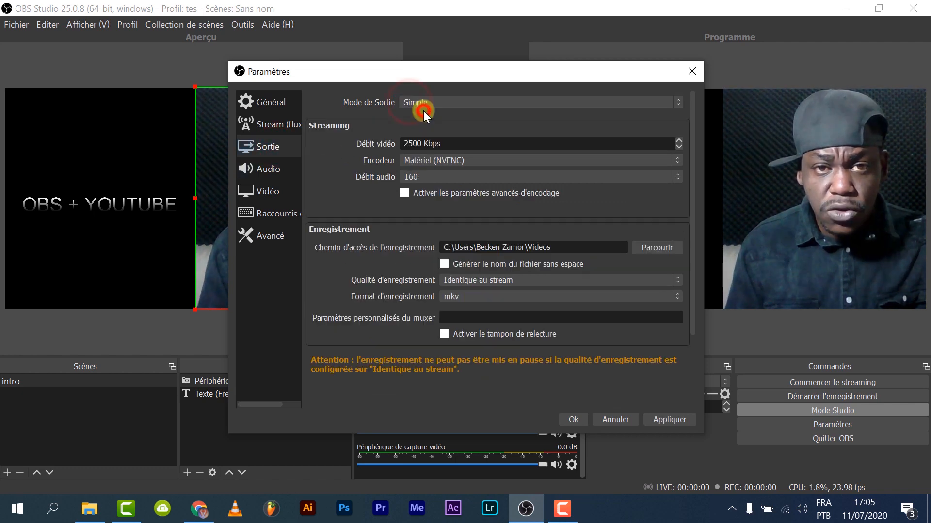
click(427, 101)
click(432, 122)
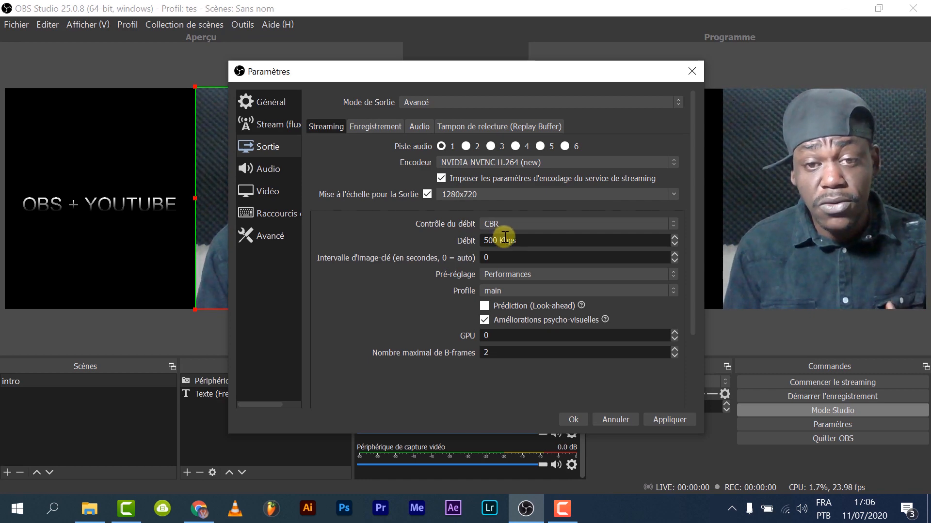
click(665, 424)
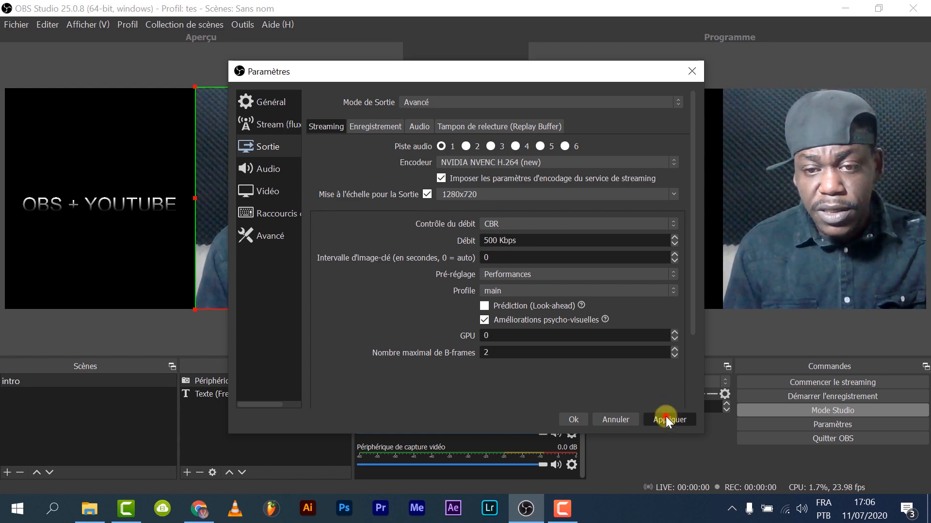
click(577, 420)
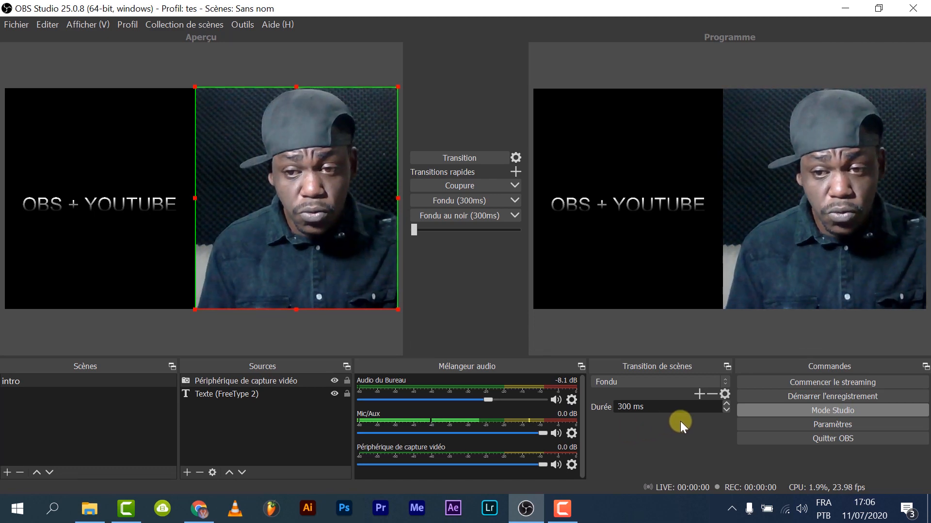
- Start streaming from OBS Studio, switch to YouTube Studio in Chrome and take the TEST3 stream live
click(810, 381)
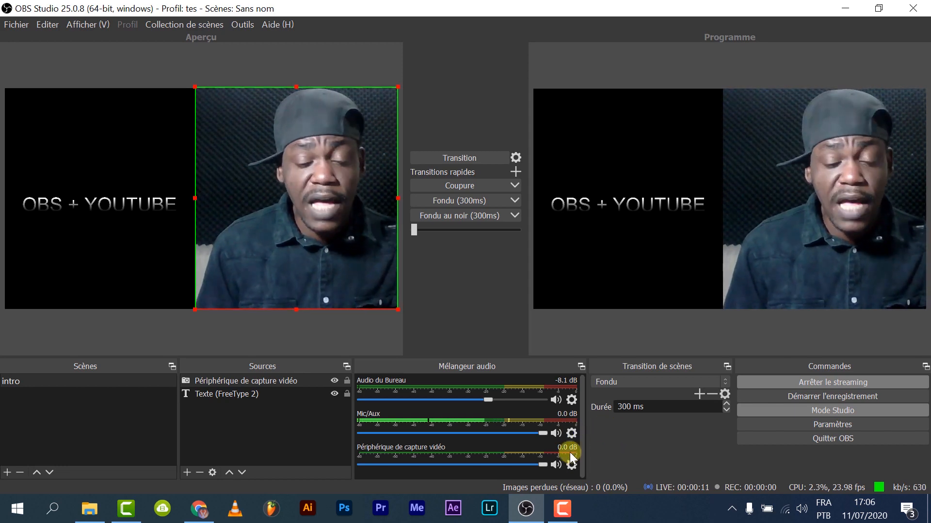
click(200, 510)
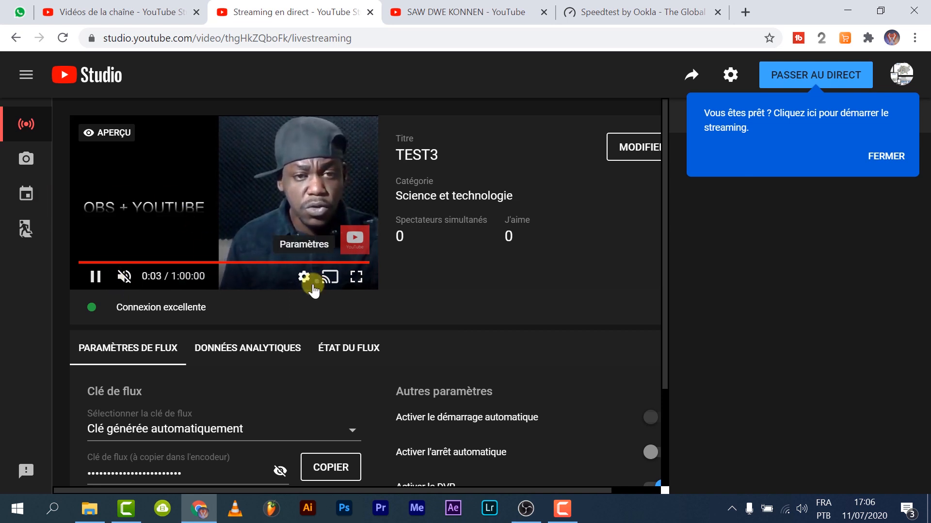
click(816, 80)
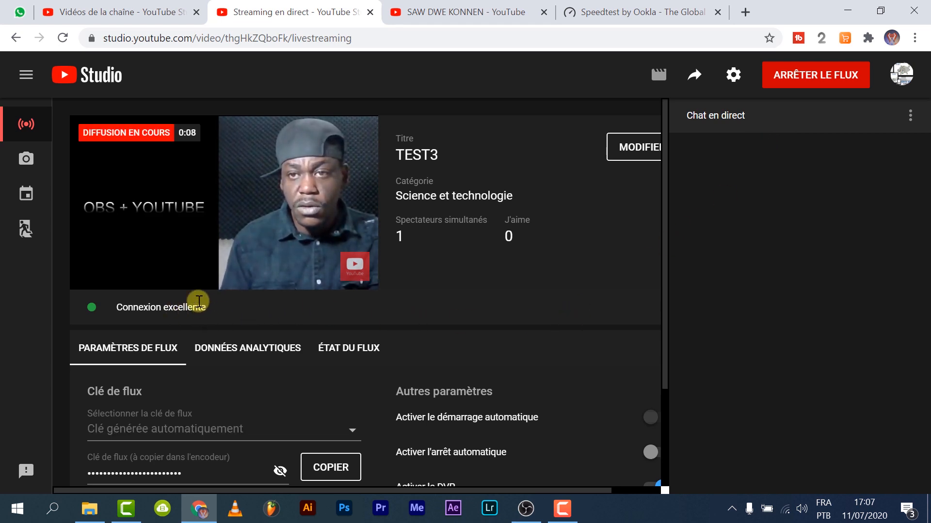
- Open the TEST3 stream's live chat in a separate window
mouse_move(204, 163)
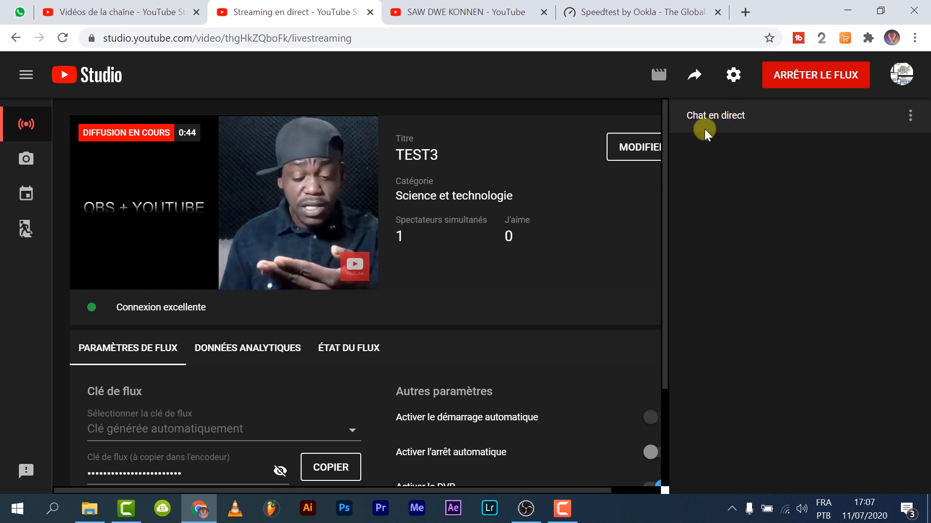
mouse_move(249, 202)
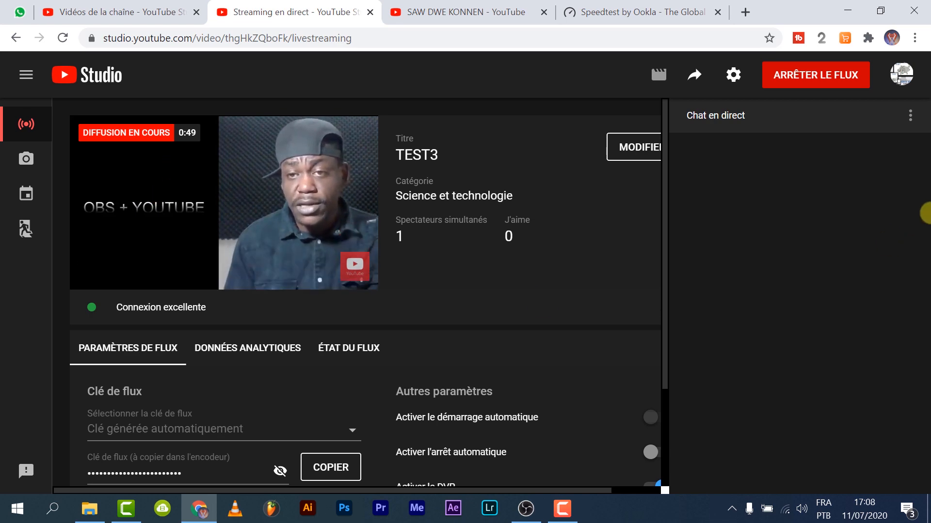
click(912, 119)
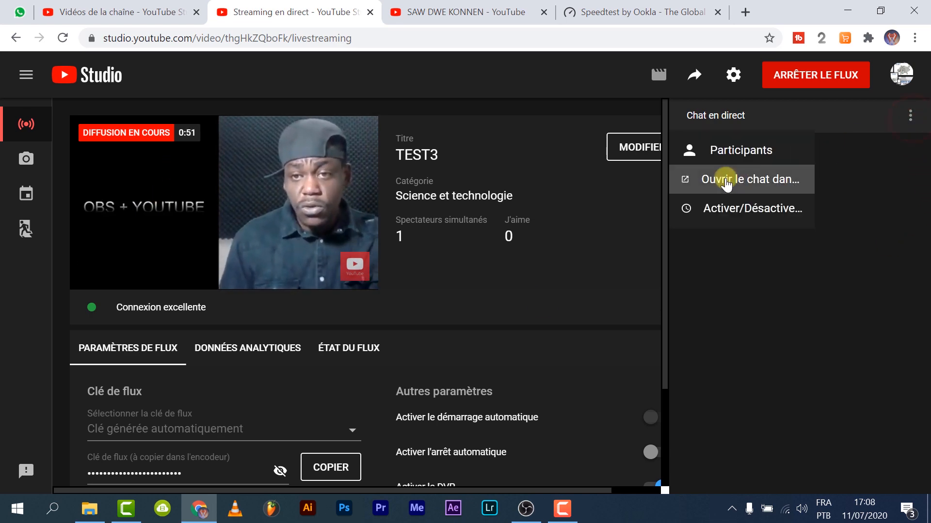
click(725, 179)
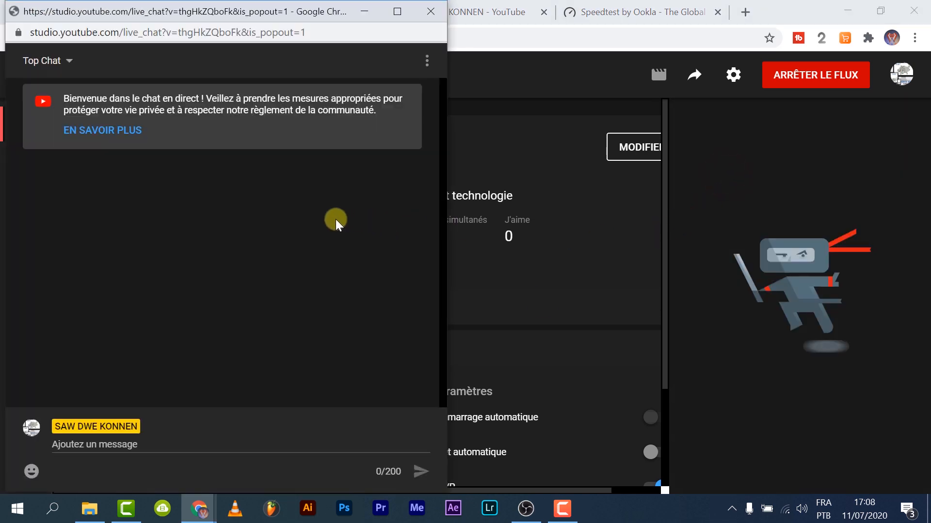
- Switch to OBS Studio, duplicate the intro scene as "intro 2" and hide the text source in the copy
click(533, 508)
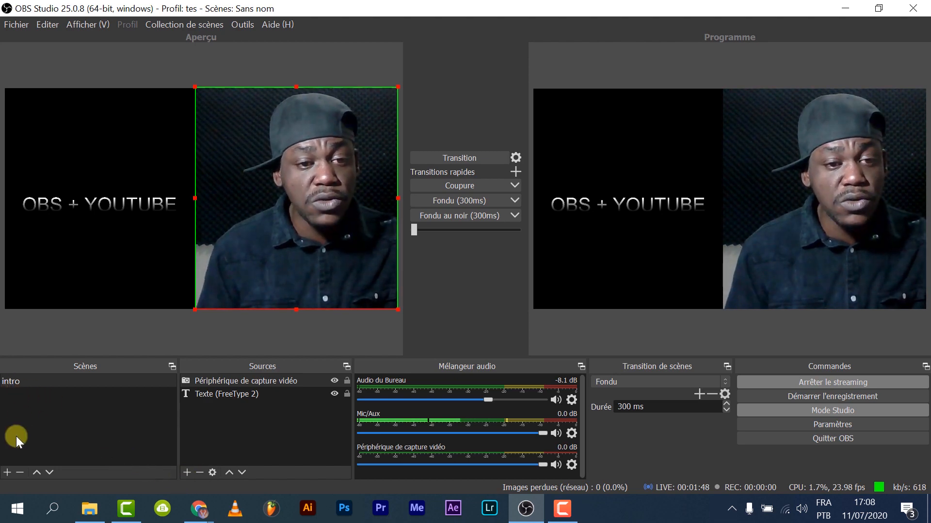
right_click(68, 383)
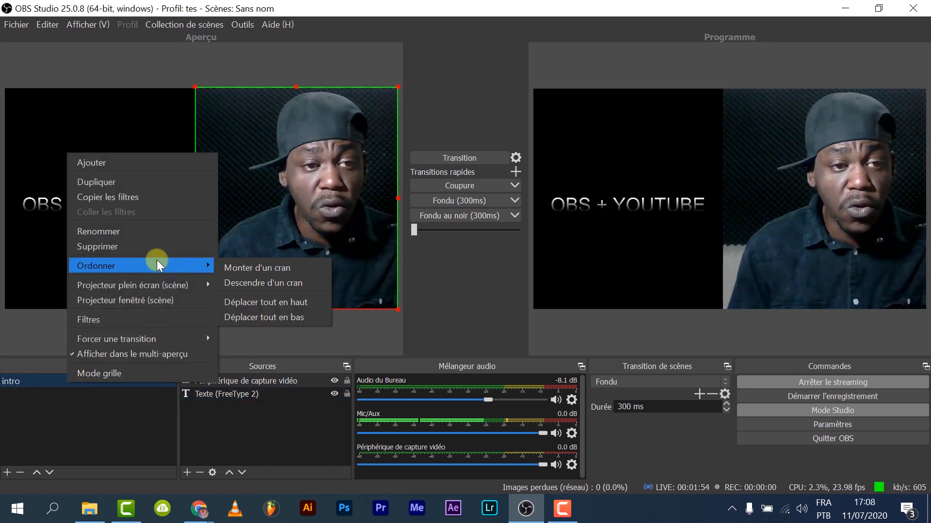
click(118, 184)
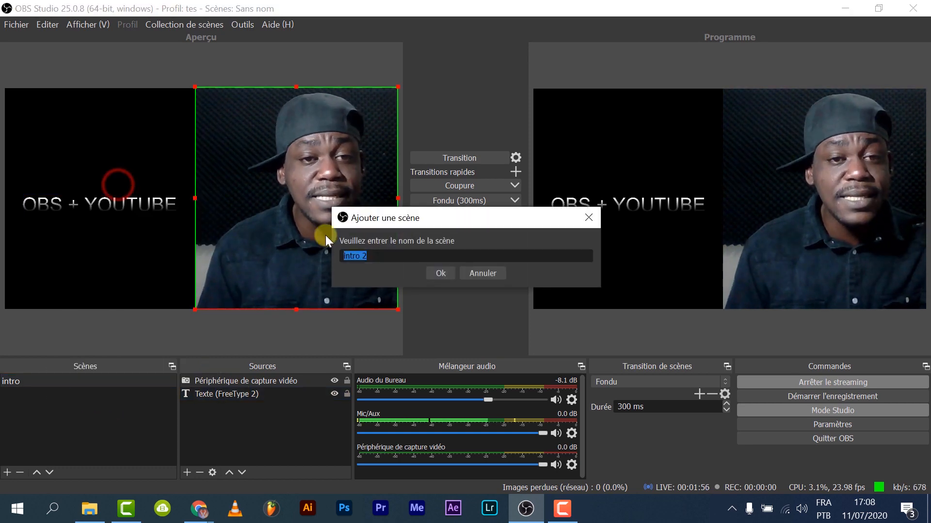
click(438, 273)
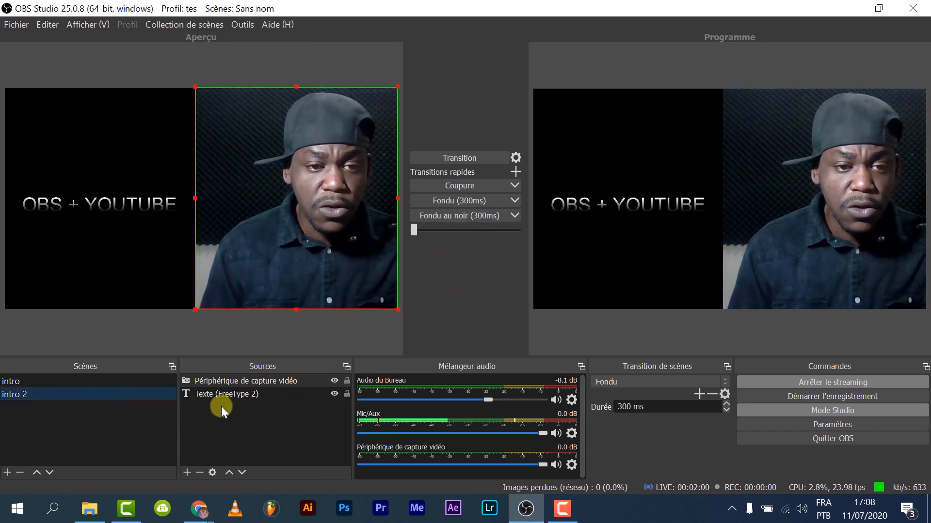
click(333, 393)
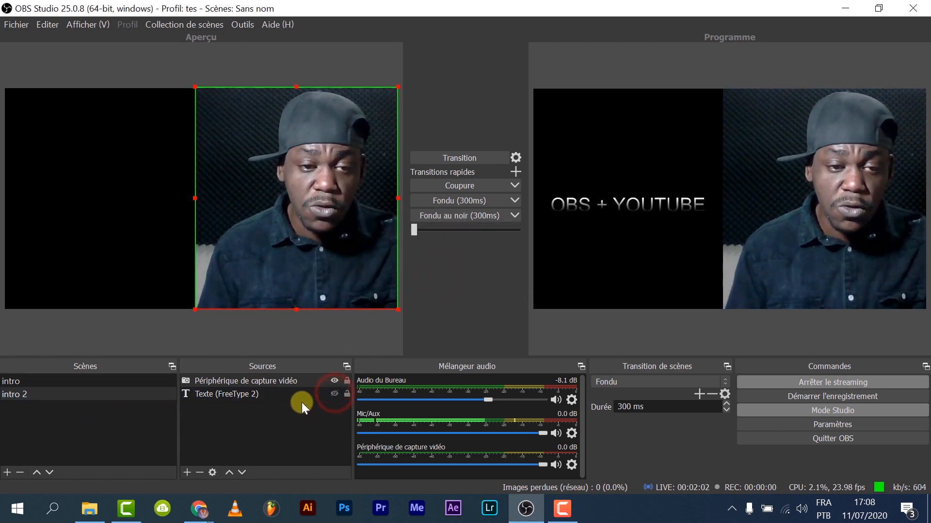
- Add a window capture source named "Capture de fenêtre" to intro 2 that captures the pop-out YouTube live chat window
click(186, 475)
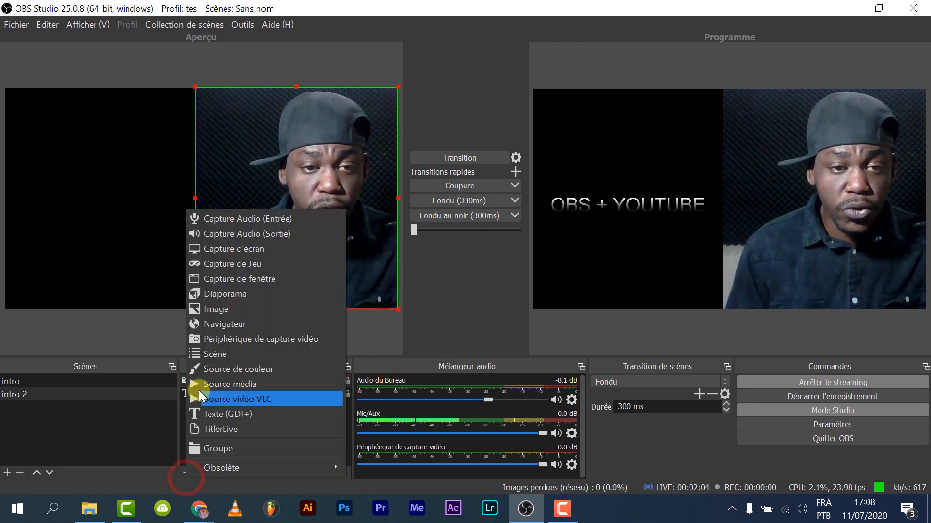
click(234, 280)
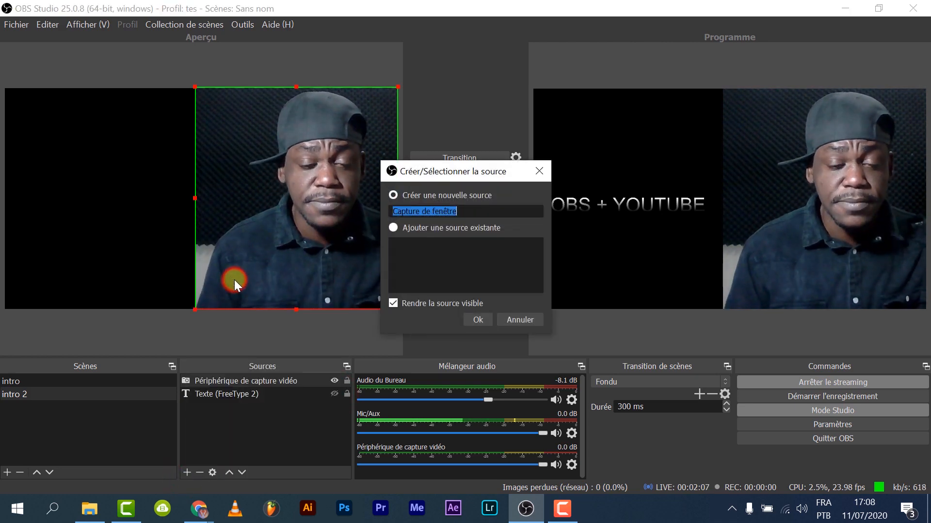
click(472, 318)
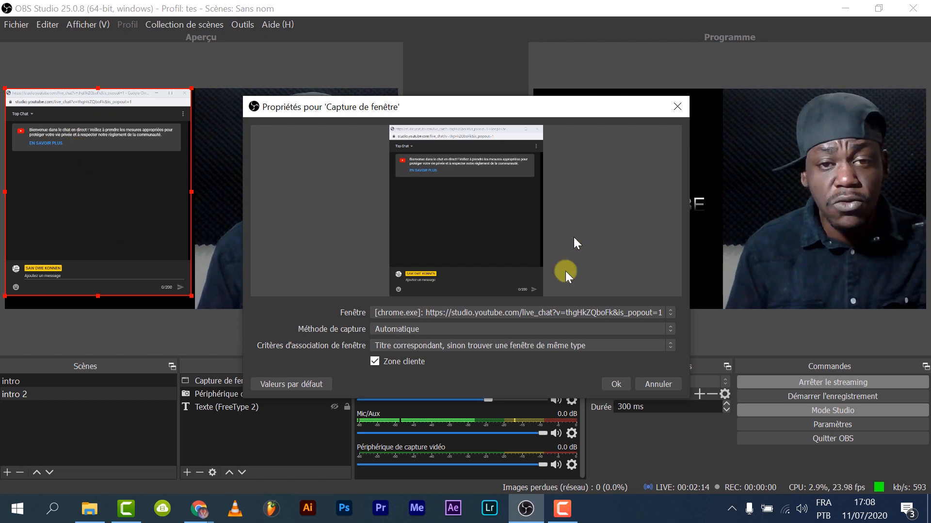
click(540, 312)
click(535, 330)
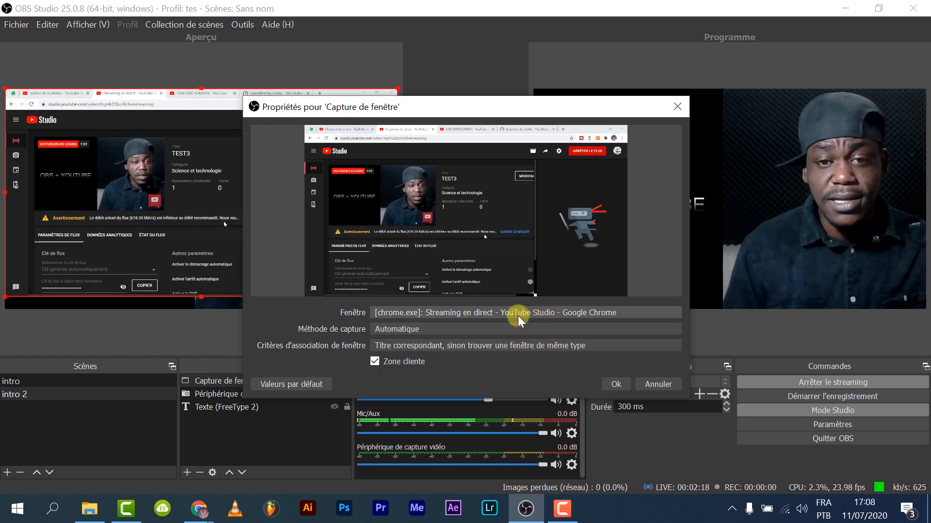
click(518, 316)
click(515, 321)
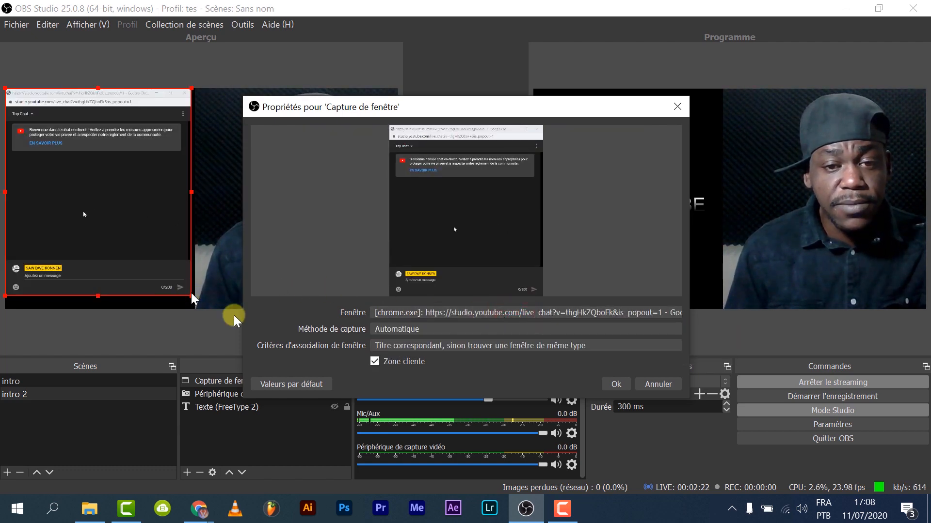
click(617, 384)
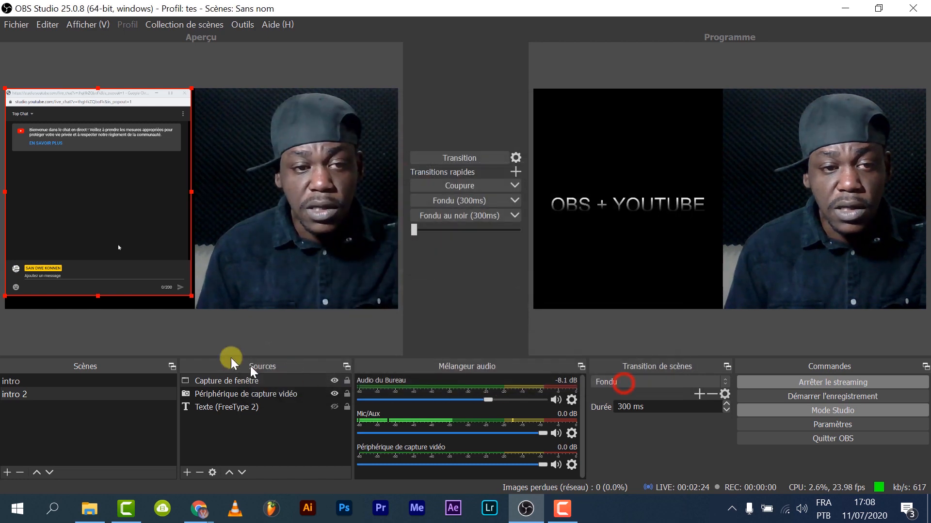
- Enlarge the chat window capture to the full canvas height and place it behind the camera source
drag(188, 295, 199, 307)
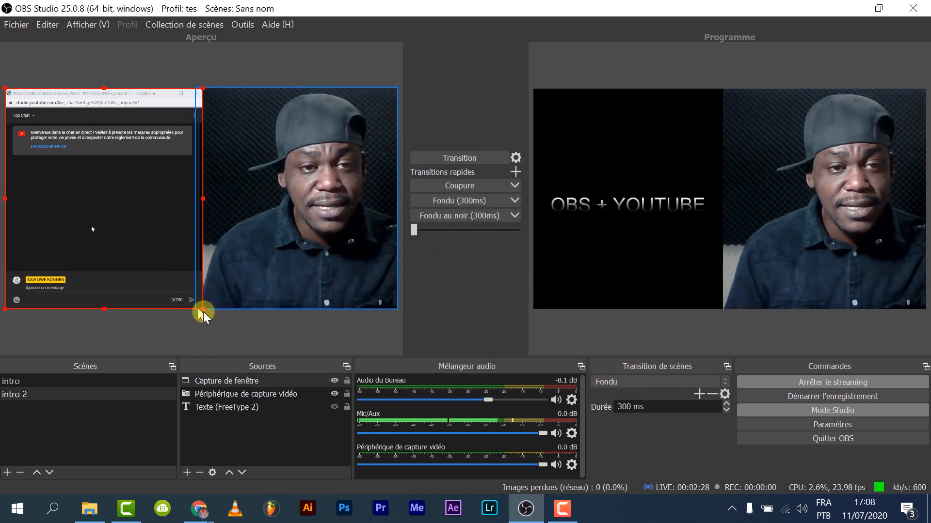
click(295, 383)
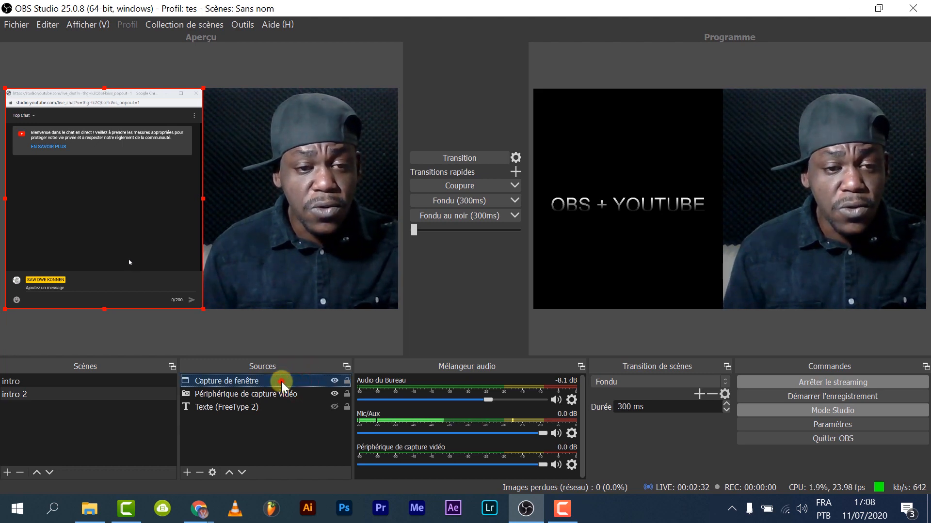
click(243, 472)
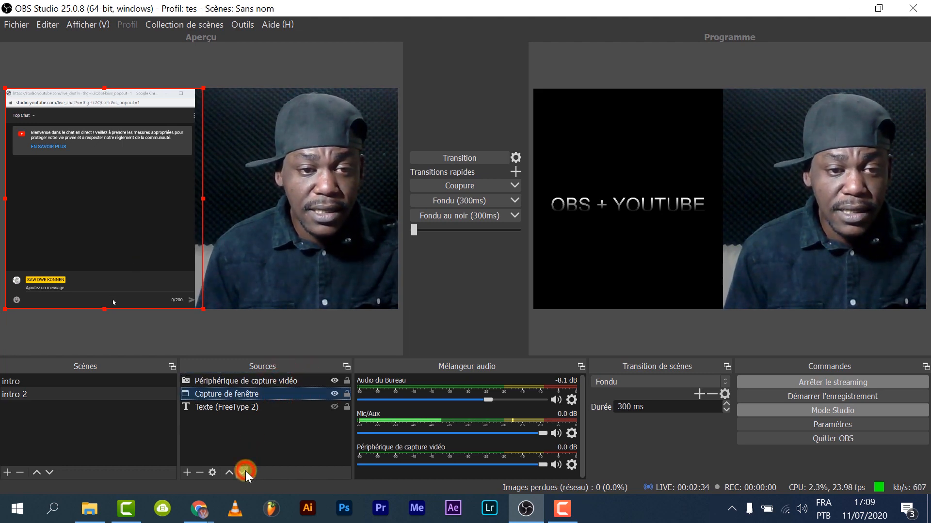
- Transition the intro 2 scene from the preview to the live program
click(222, 333)
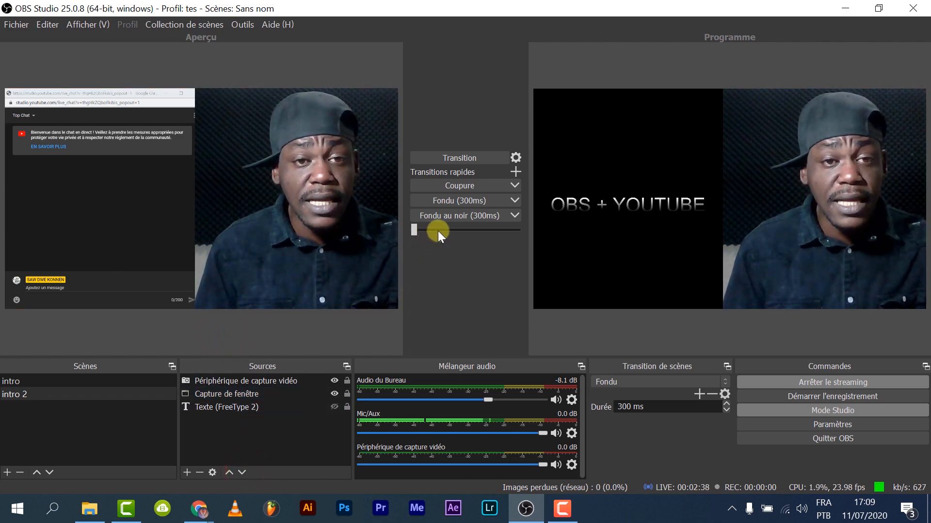
click(459, 158)
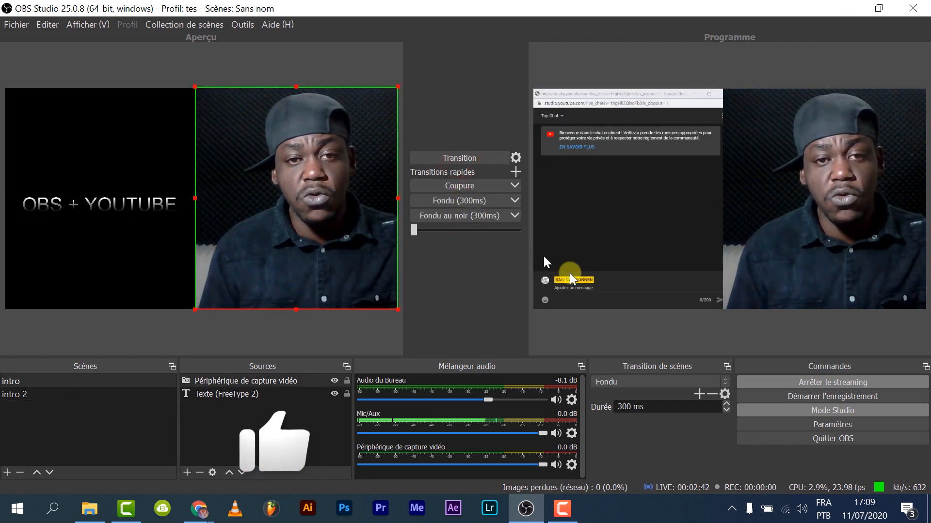